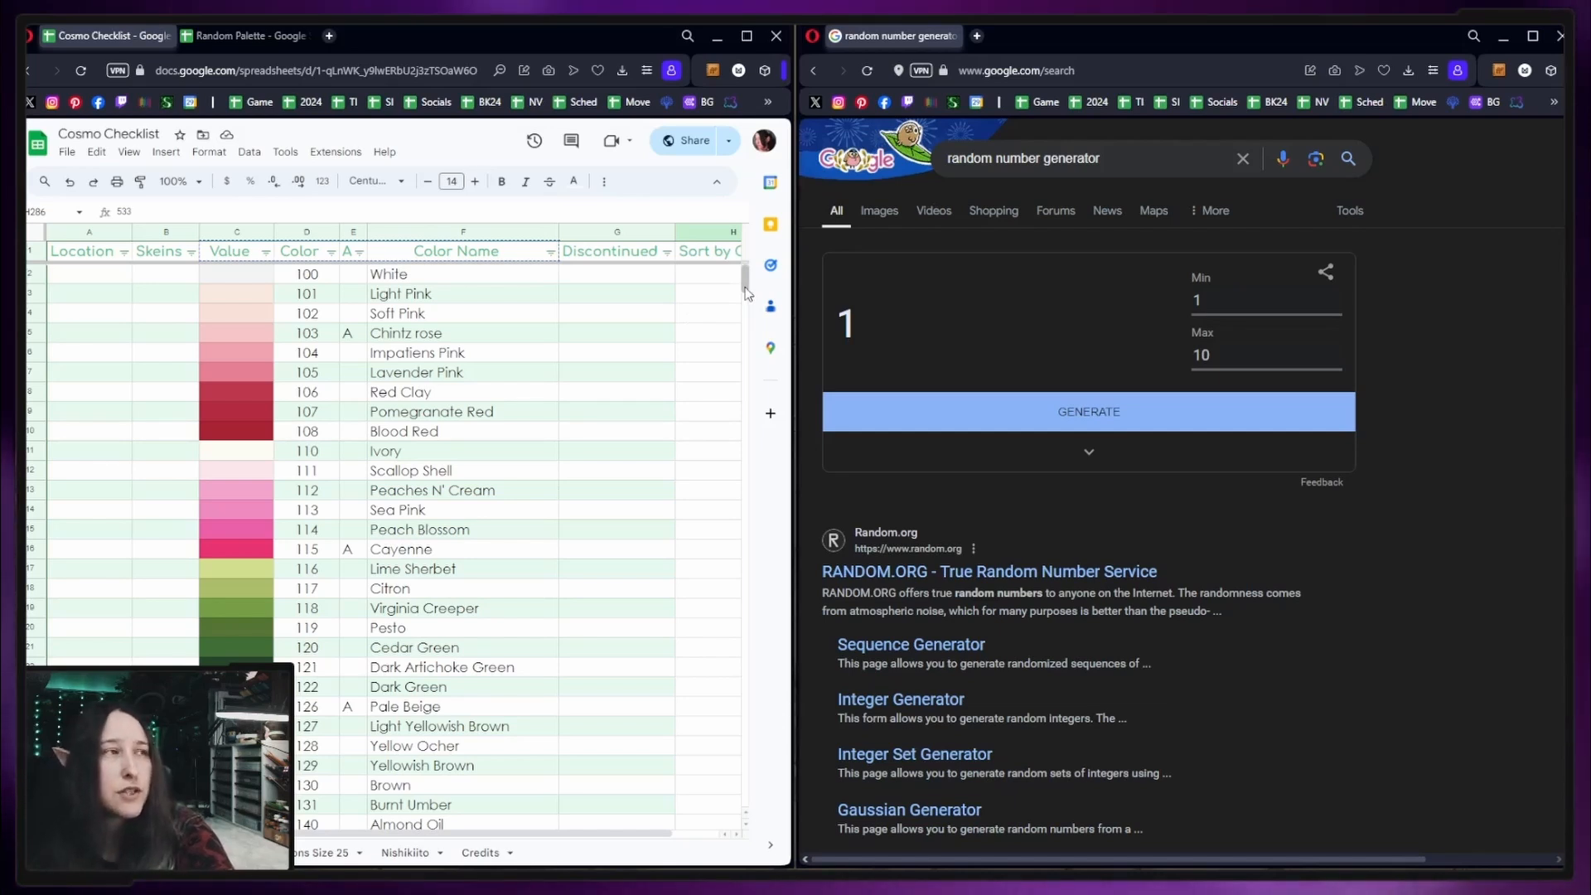
# - Locate the last color row of the Cosmo checklist and set the random number generator's maximum to 539
pyautogui.moveTo(746, 286); pyautogui.dragTo(750, 826)
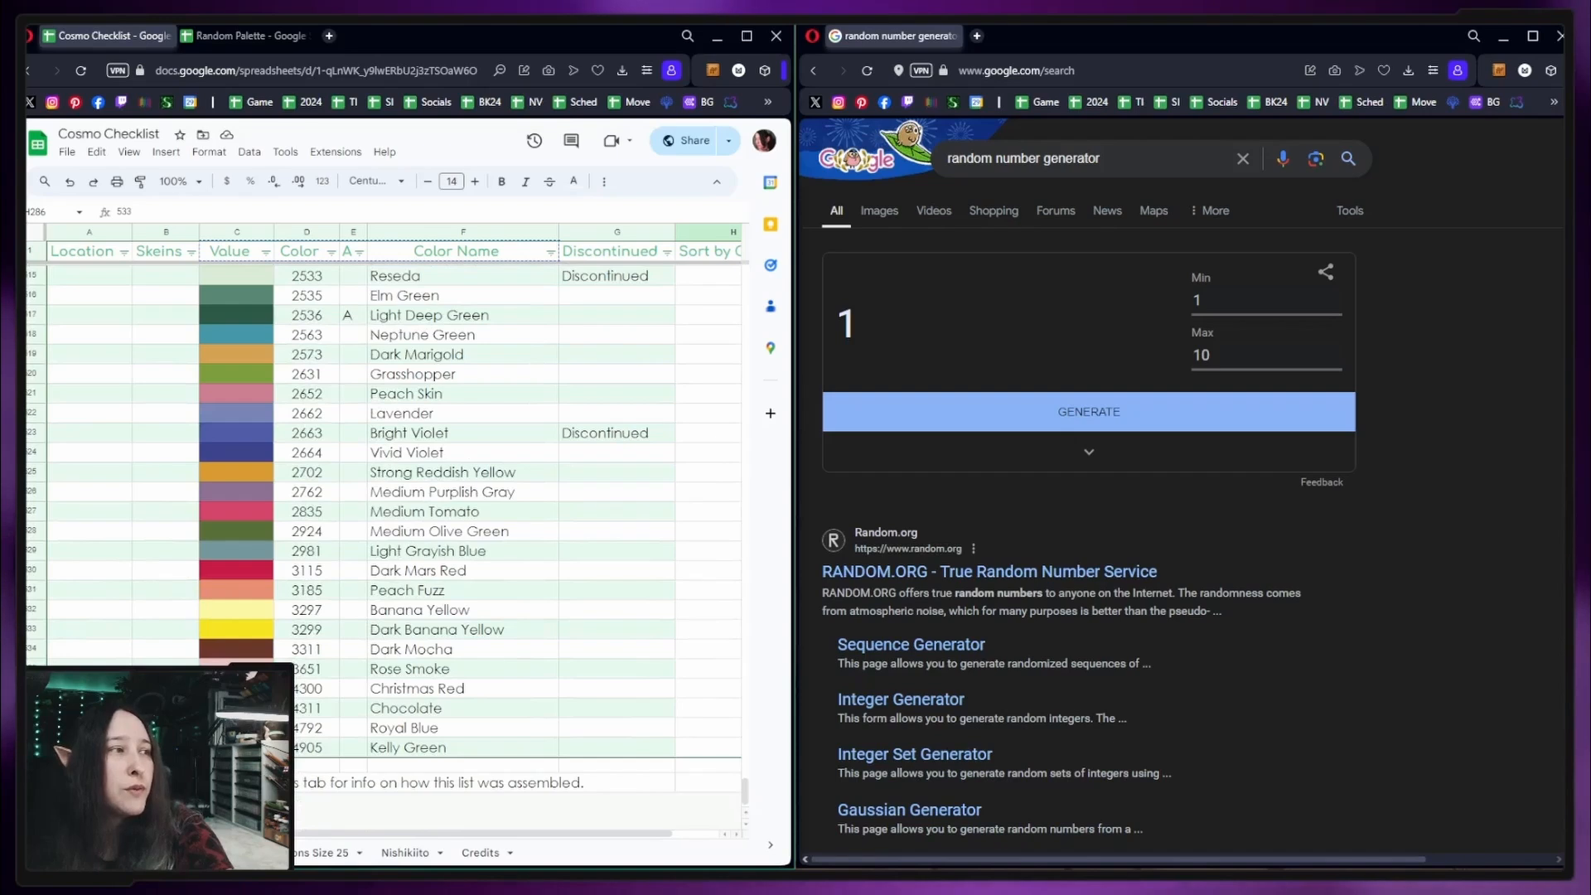
pyautogui.click(33, 747)
pyautogui.moveTo(1220, 358); pyautogui.dragTo(1163, 360)
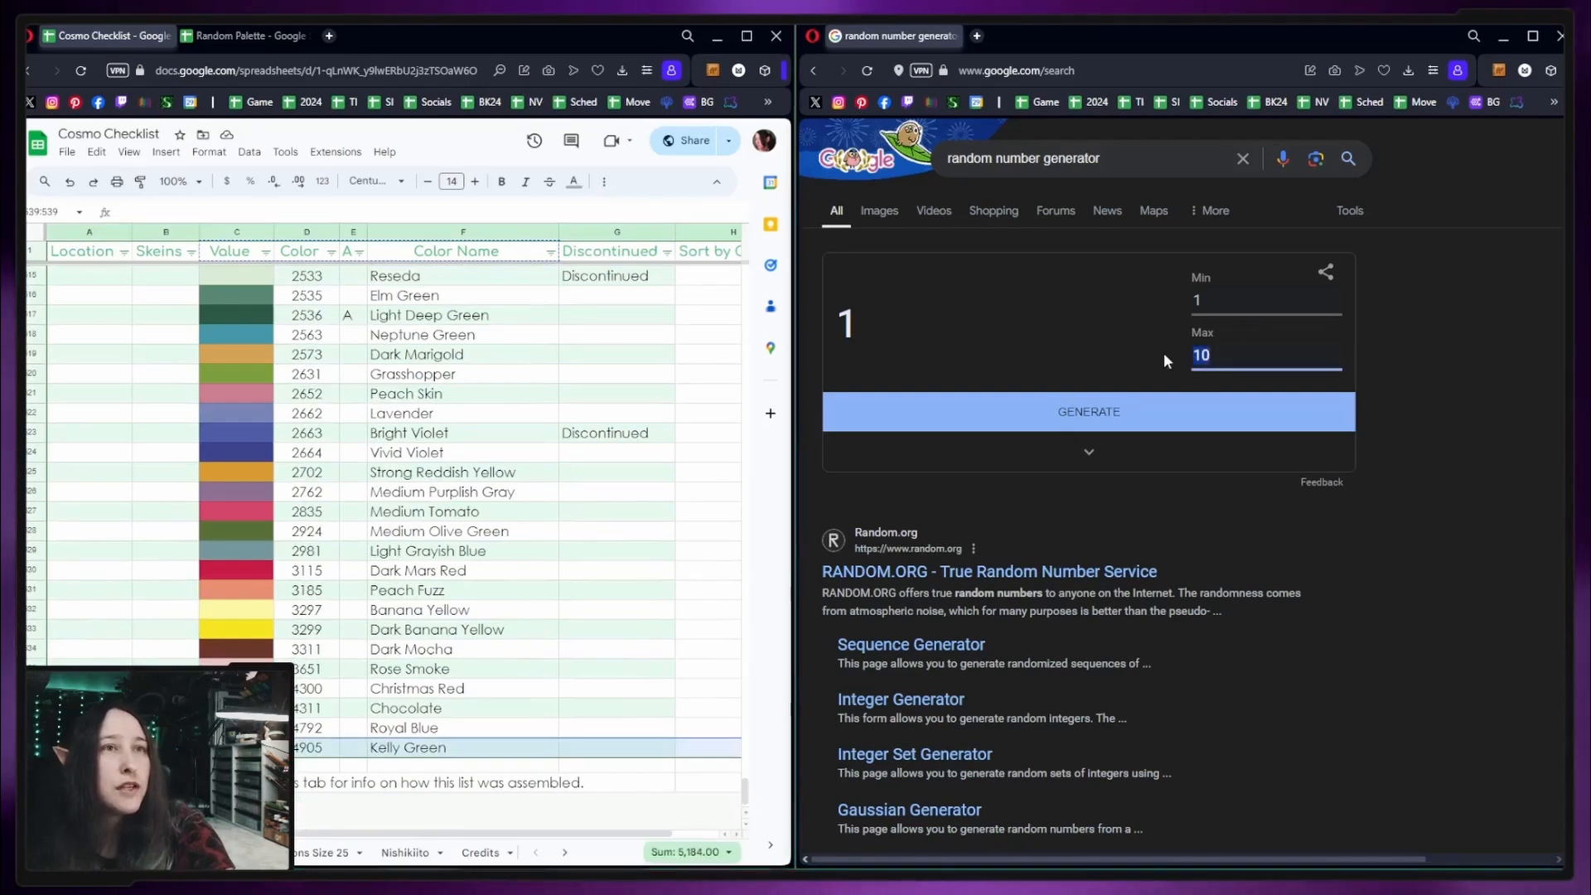
pyautogui.write('539')
pyautogui.click(592, 338)
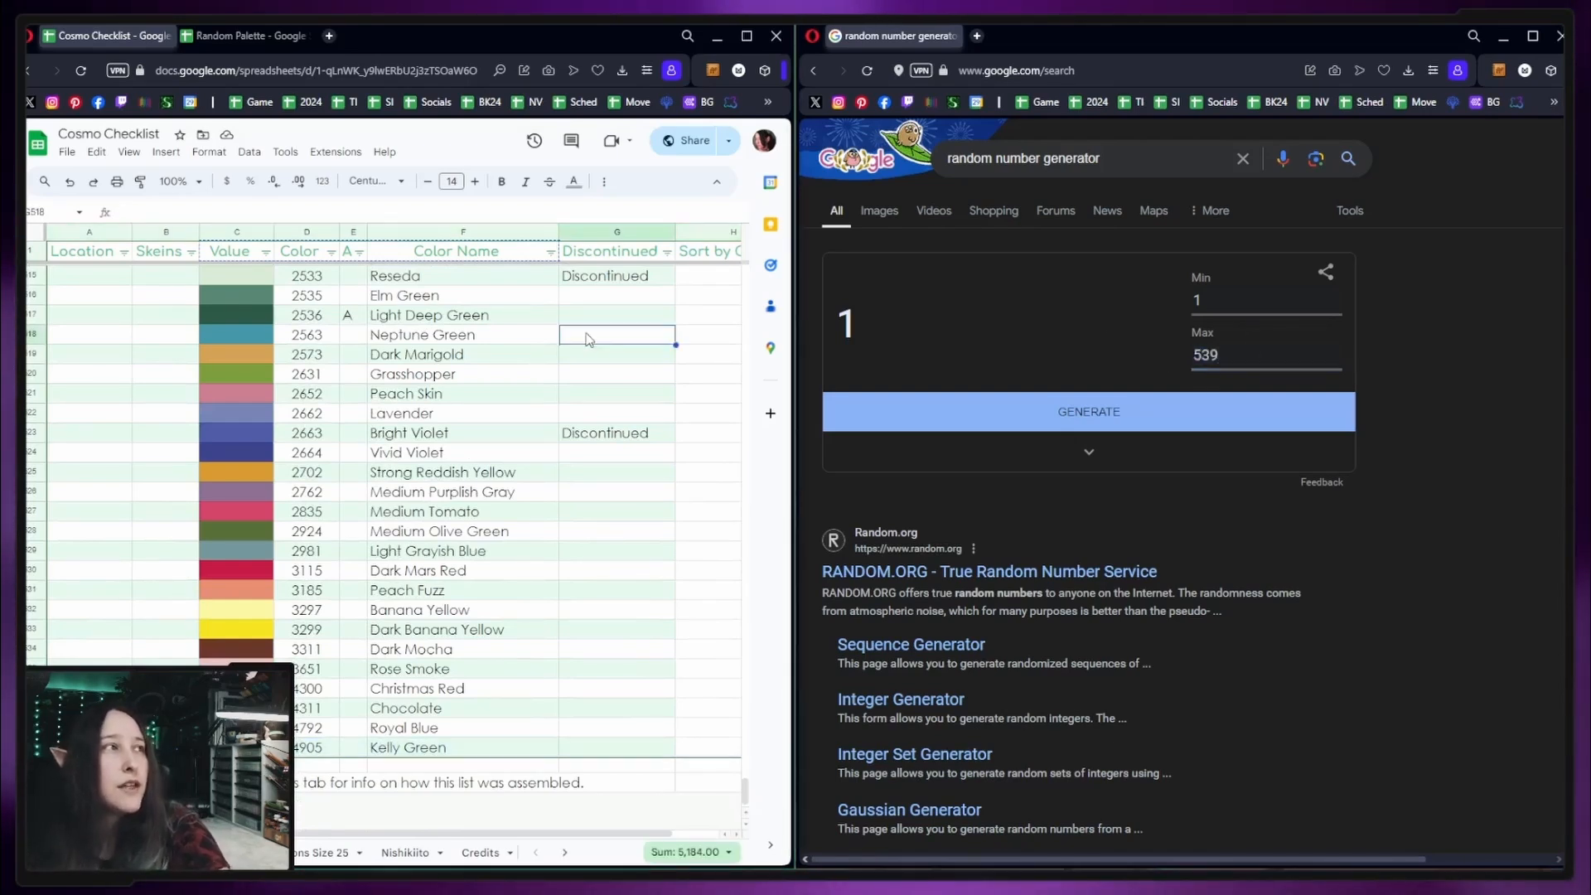
# - Review the checklist's header columns and browse the color rows from White down through the 400-range codes
pyautogui.moveTo(61, 256); pyautogui.dragTo(671, 279)
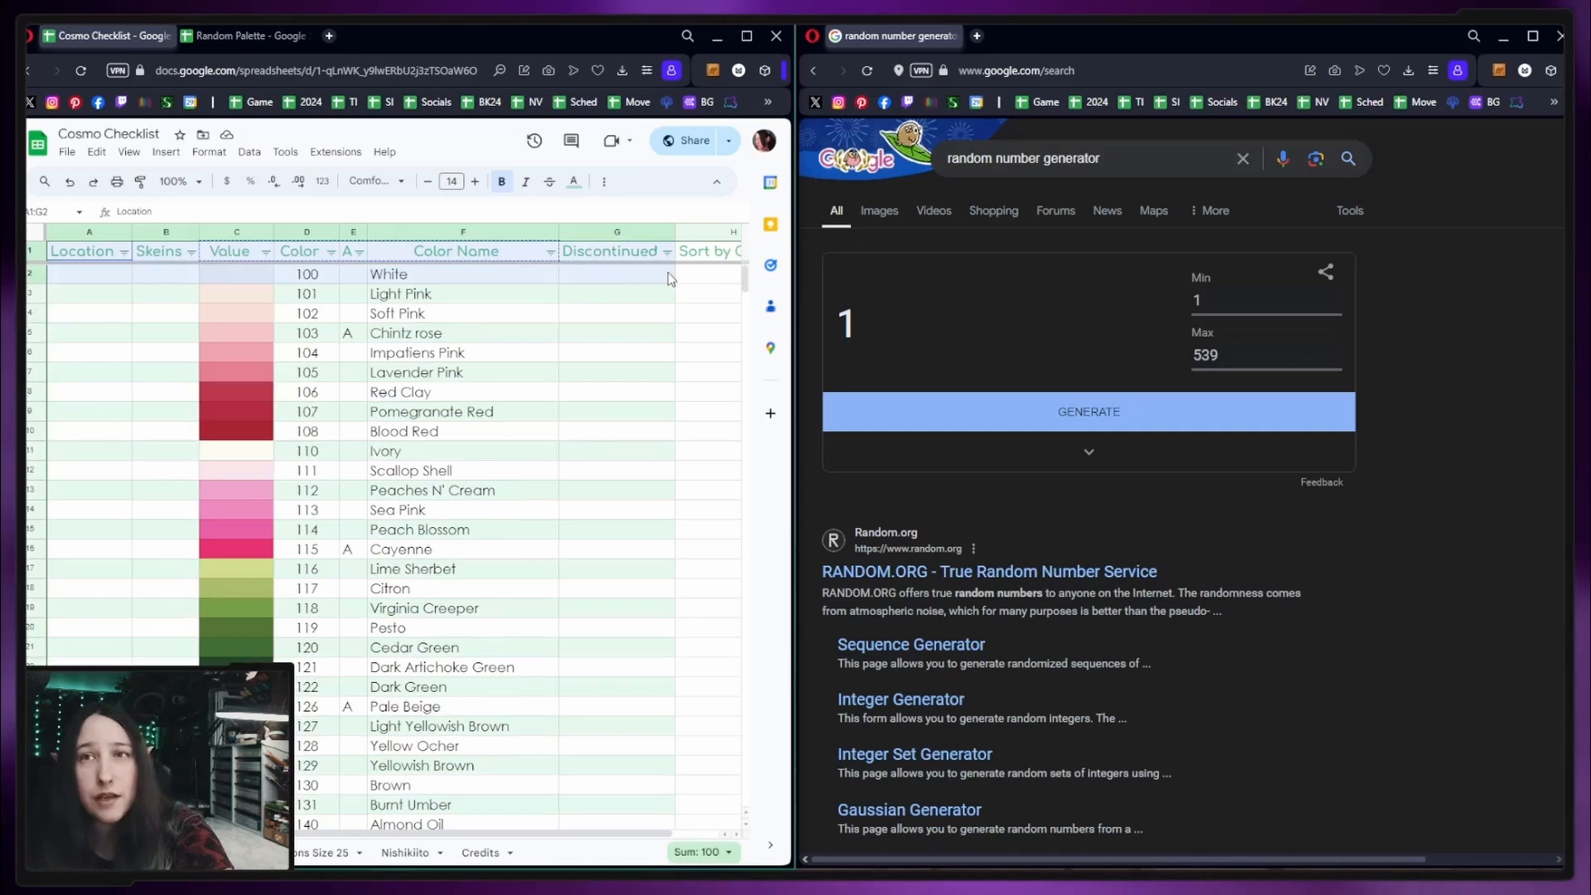
pyautogui.click(658, 288)
pyautogui.scroll(-20, 658, 289)
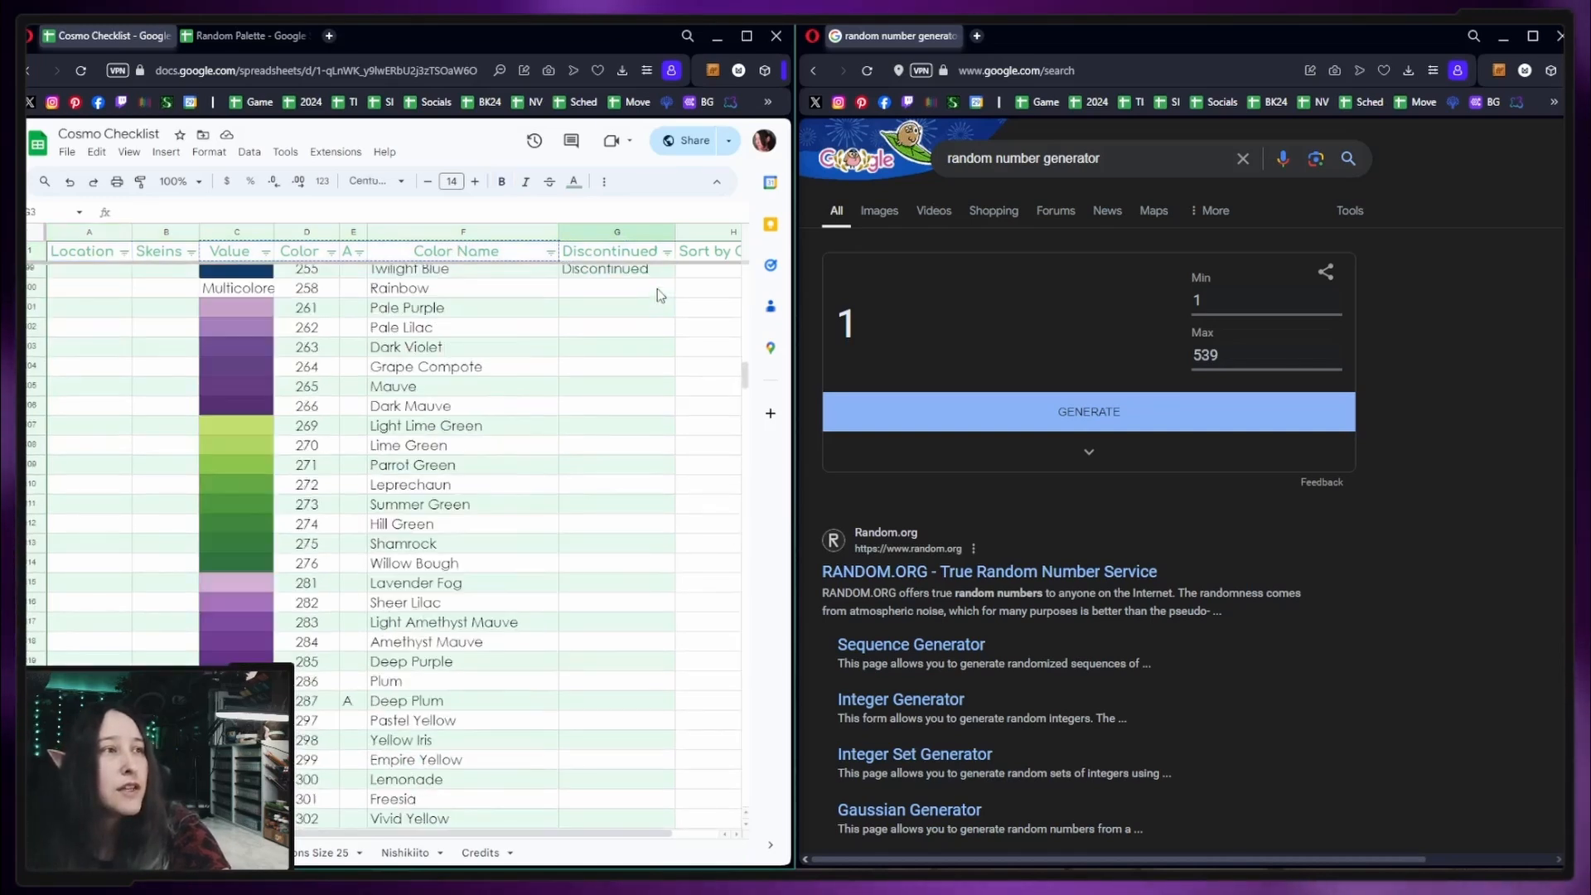
pyautogui.scroll(-15, 658, 288)
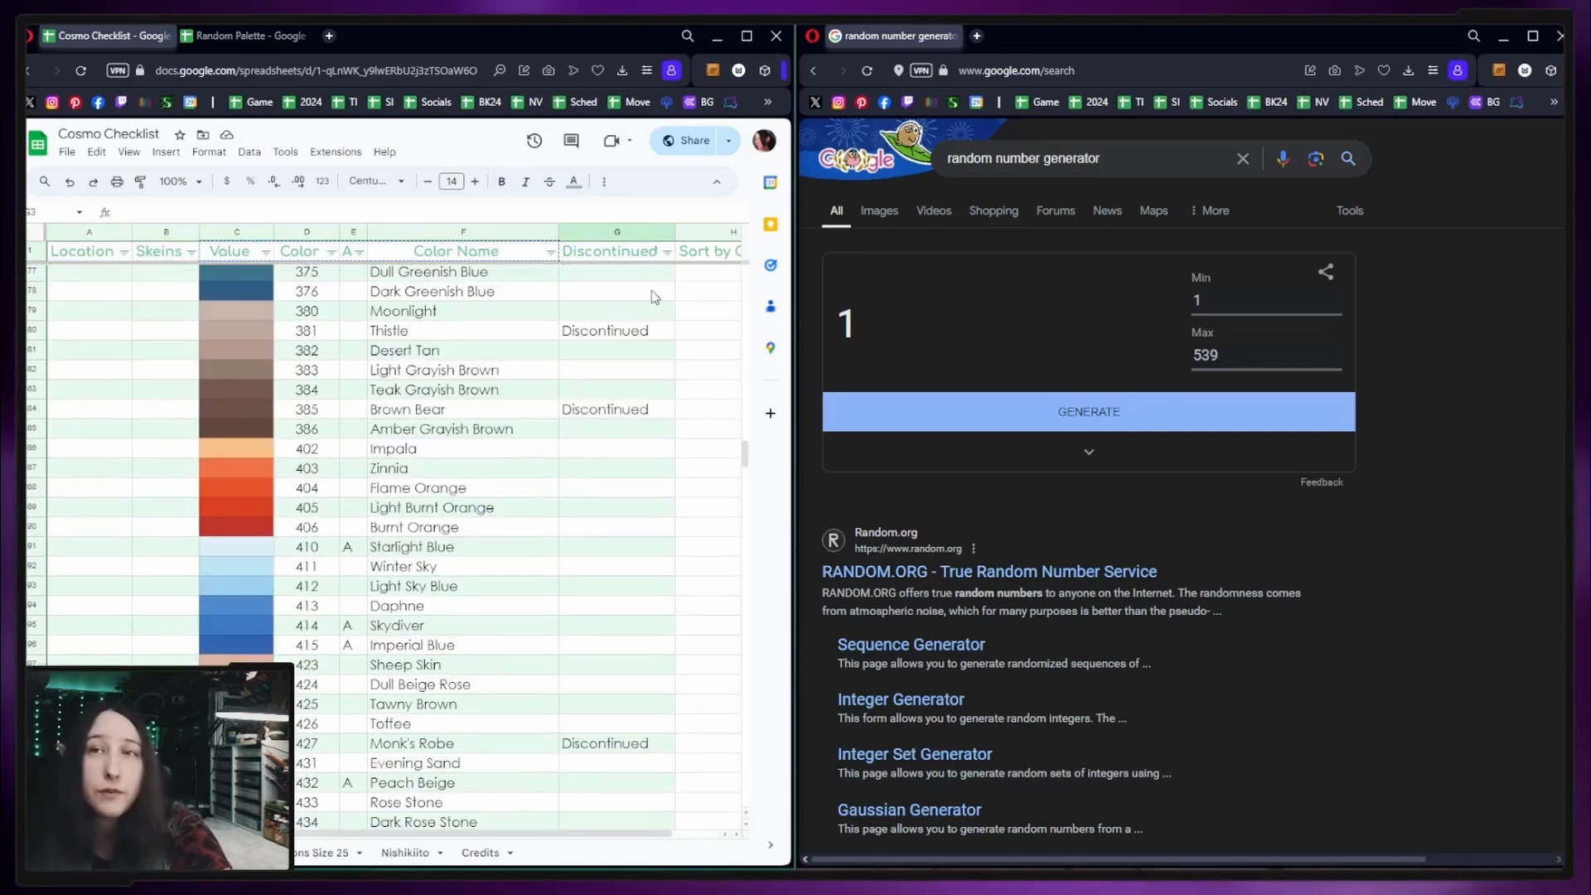
pyautogui.click(734, 468)
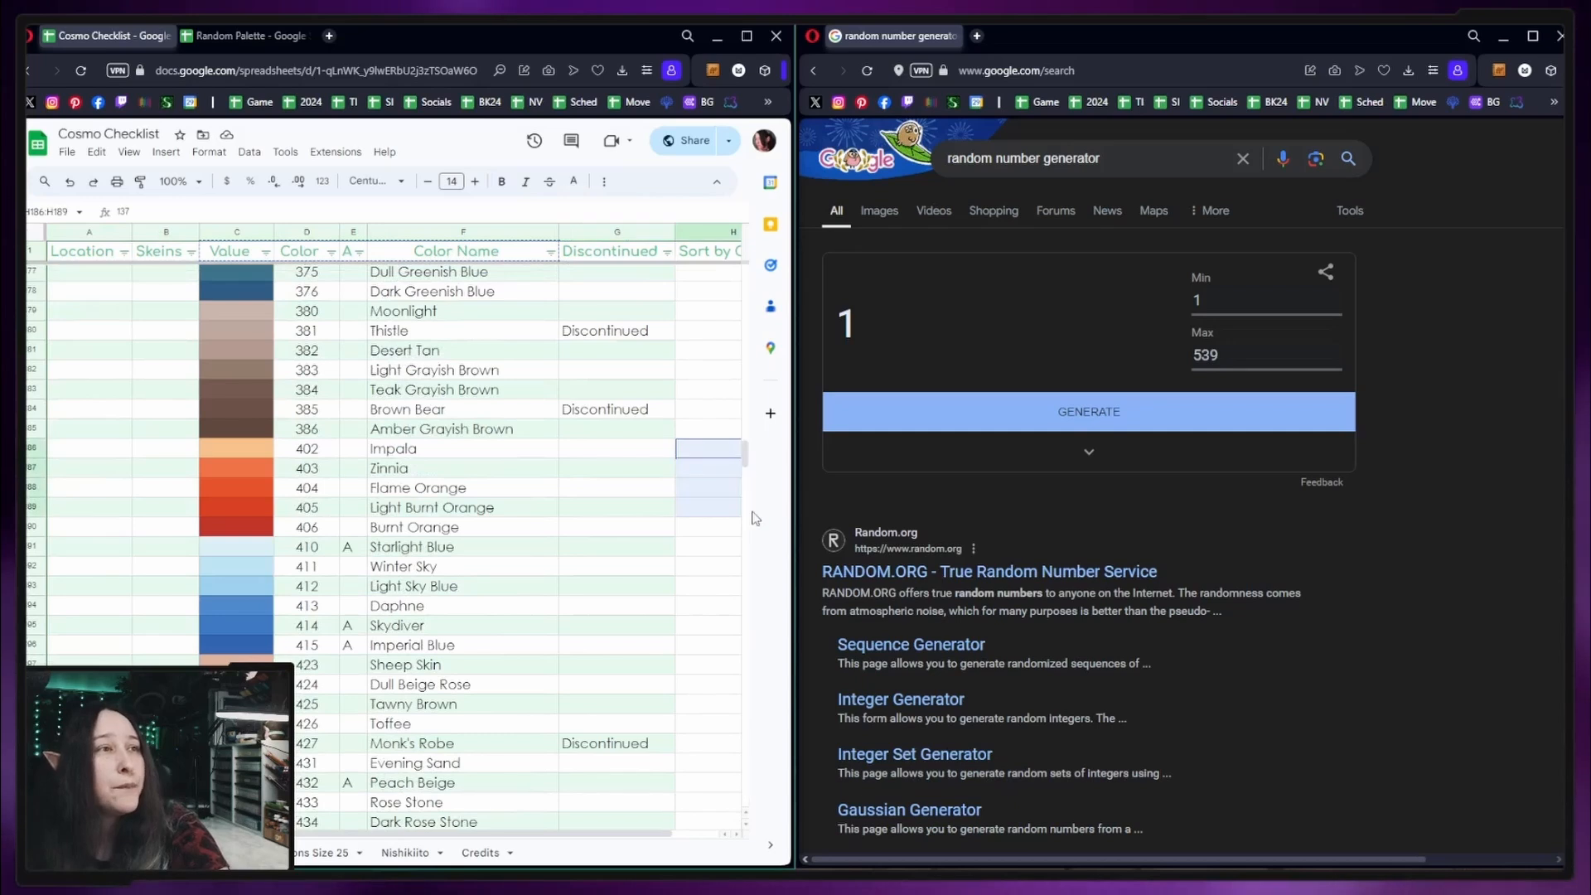
pyautogui.moveTo(745, 451); pyautogui.dragTo(745, 273)
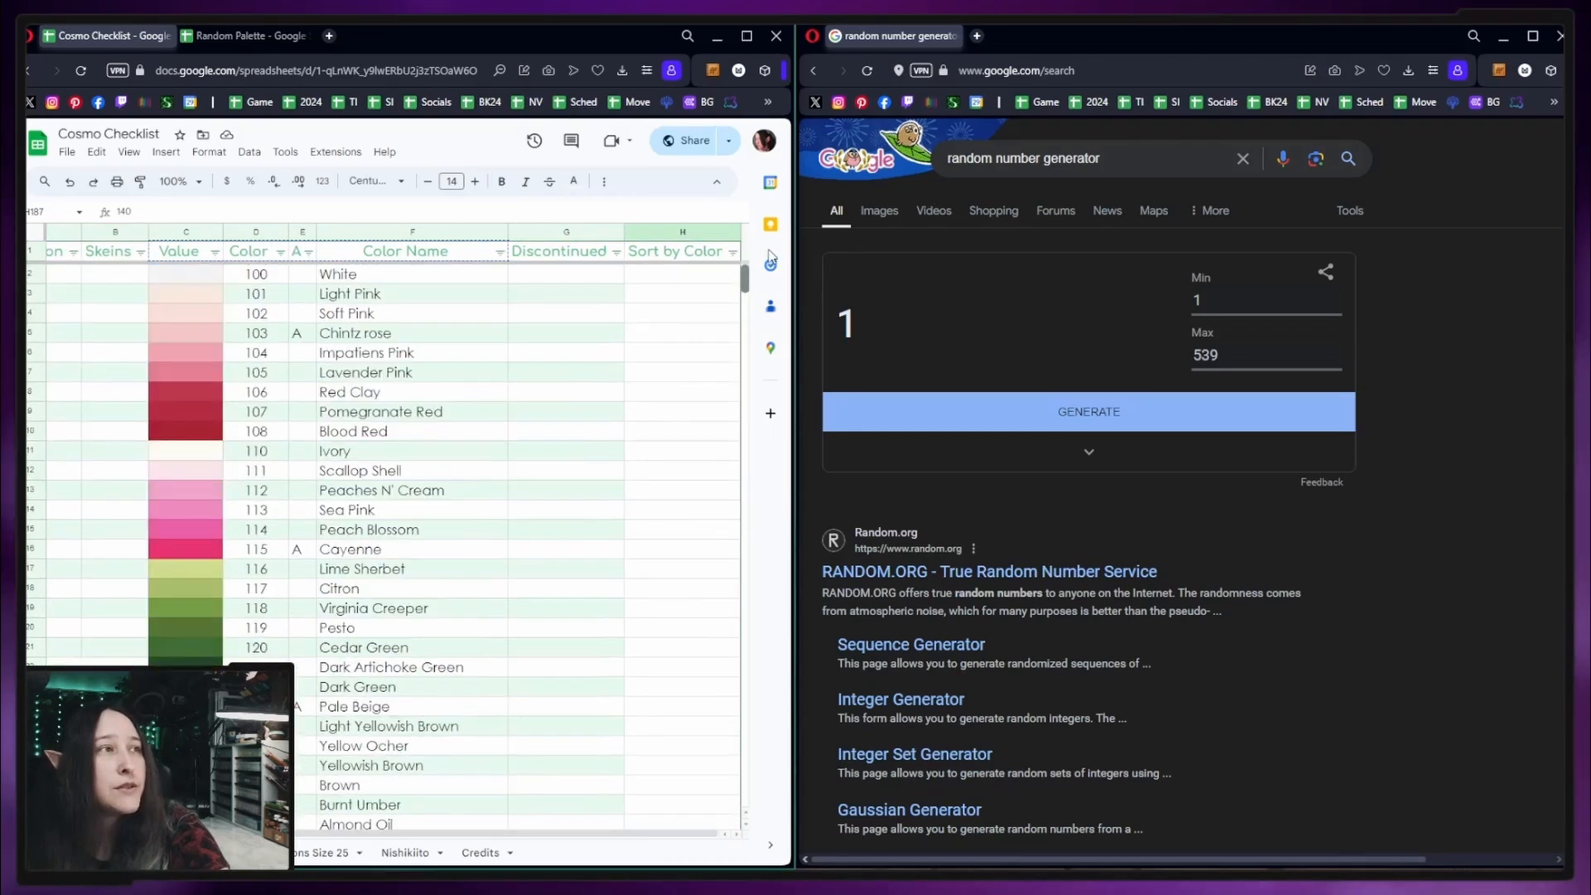
# - Sort the checklist by Color Name from A to Z
pyautogui.click(511, 316)
pyautogui.click(500, 252)
pyautogui.click(440, 275)
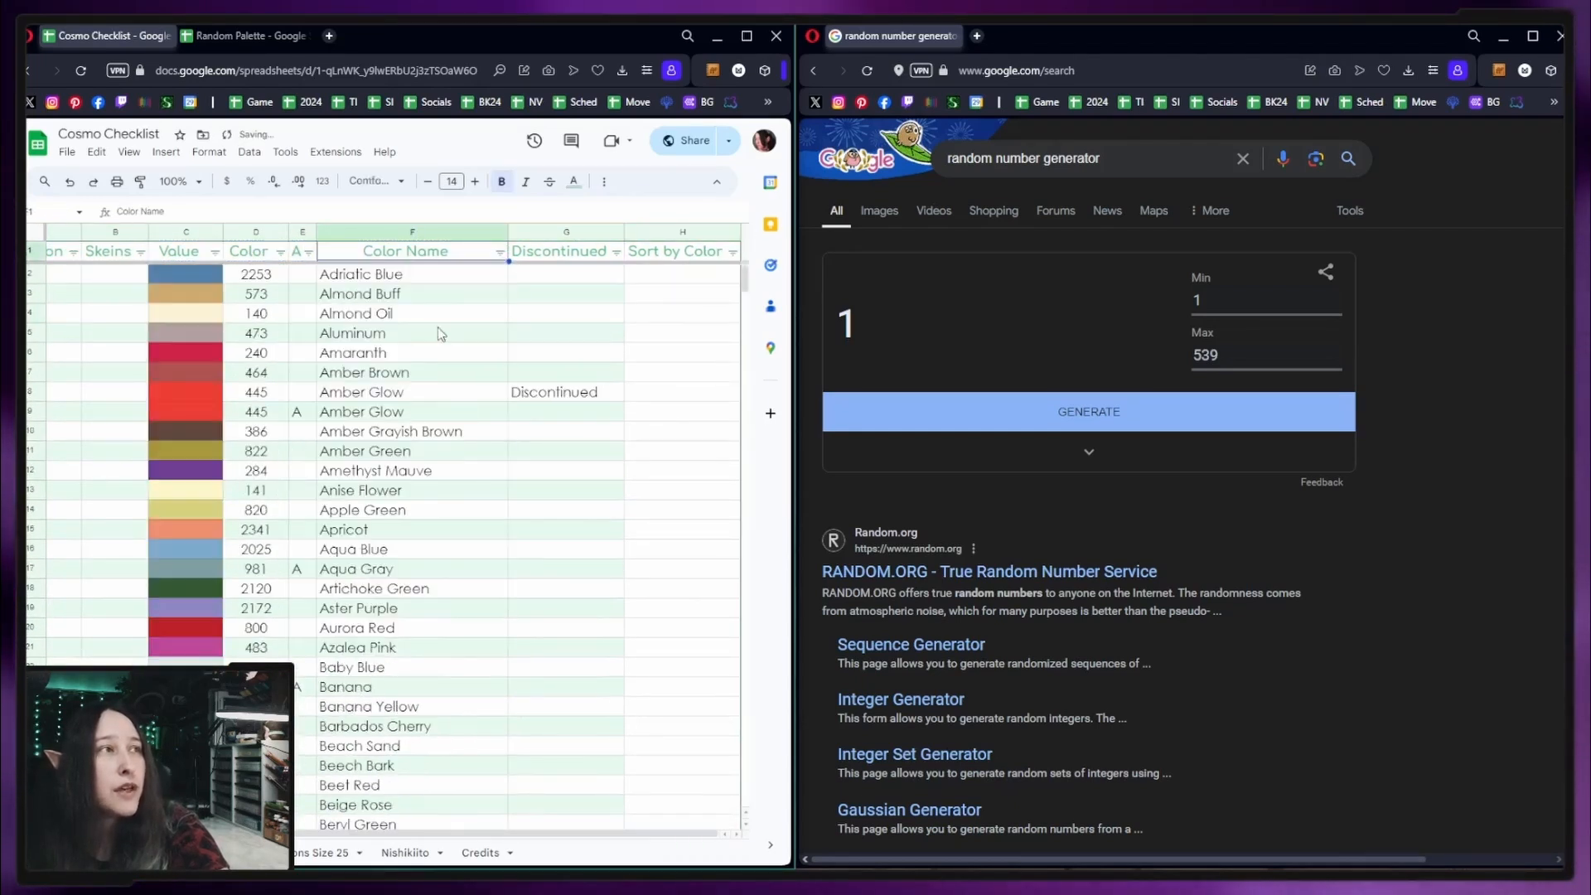
pyautogui.moveTo(421, 834); pyautogui.dragTo(371, 834)
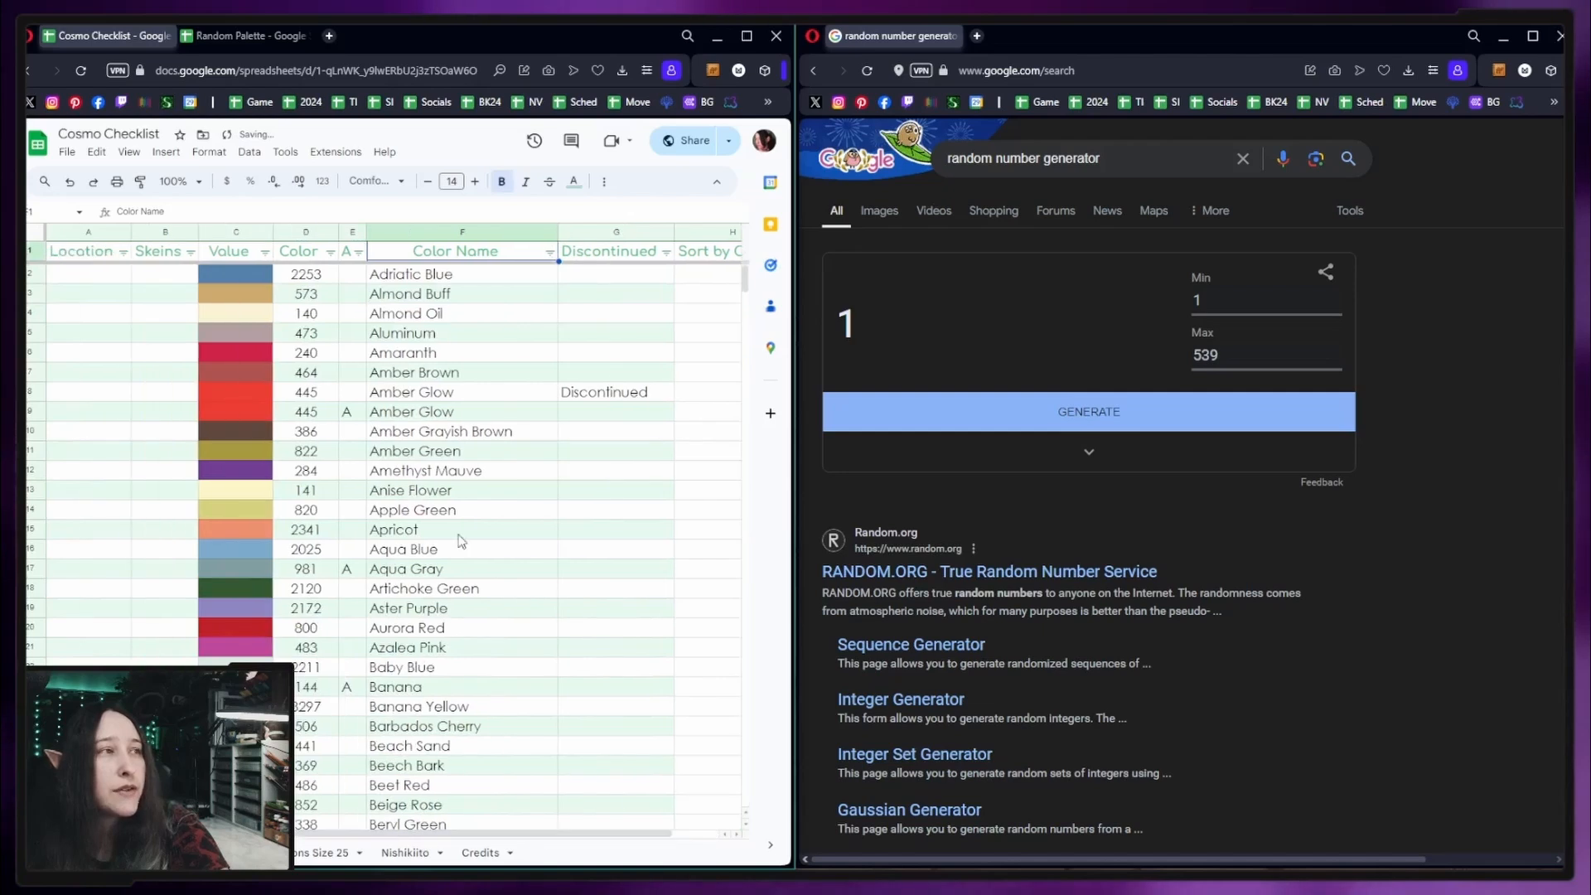
# - Sort the checklist A to Z by the Sort by Color column and look through the rows in shade order
pyautogui.moveTo(744, 282)
pyautogui.mouseDown()
pyautogui.moveTo(715, 700)
pyautogui.moveTo(750, 643)
pyautogui.moveTo(737, 278)
pyautogui.mouseUp()
pyautogui.moveTo(401, 834); pyautogui.dragTo(420, 834)
pyautogui.click(733, 251)
pyautogui.click(718, 280)
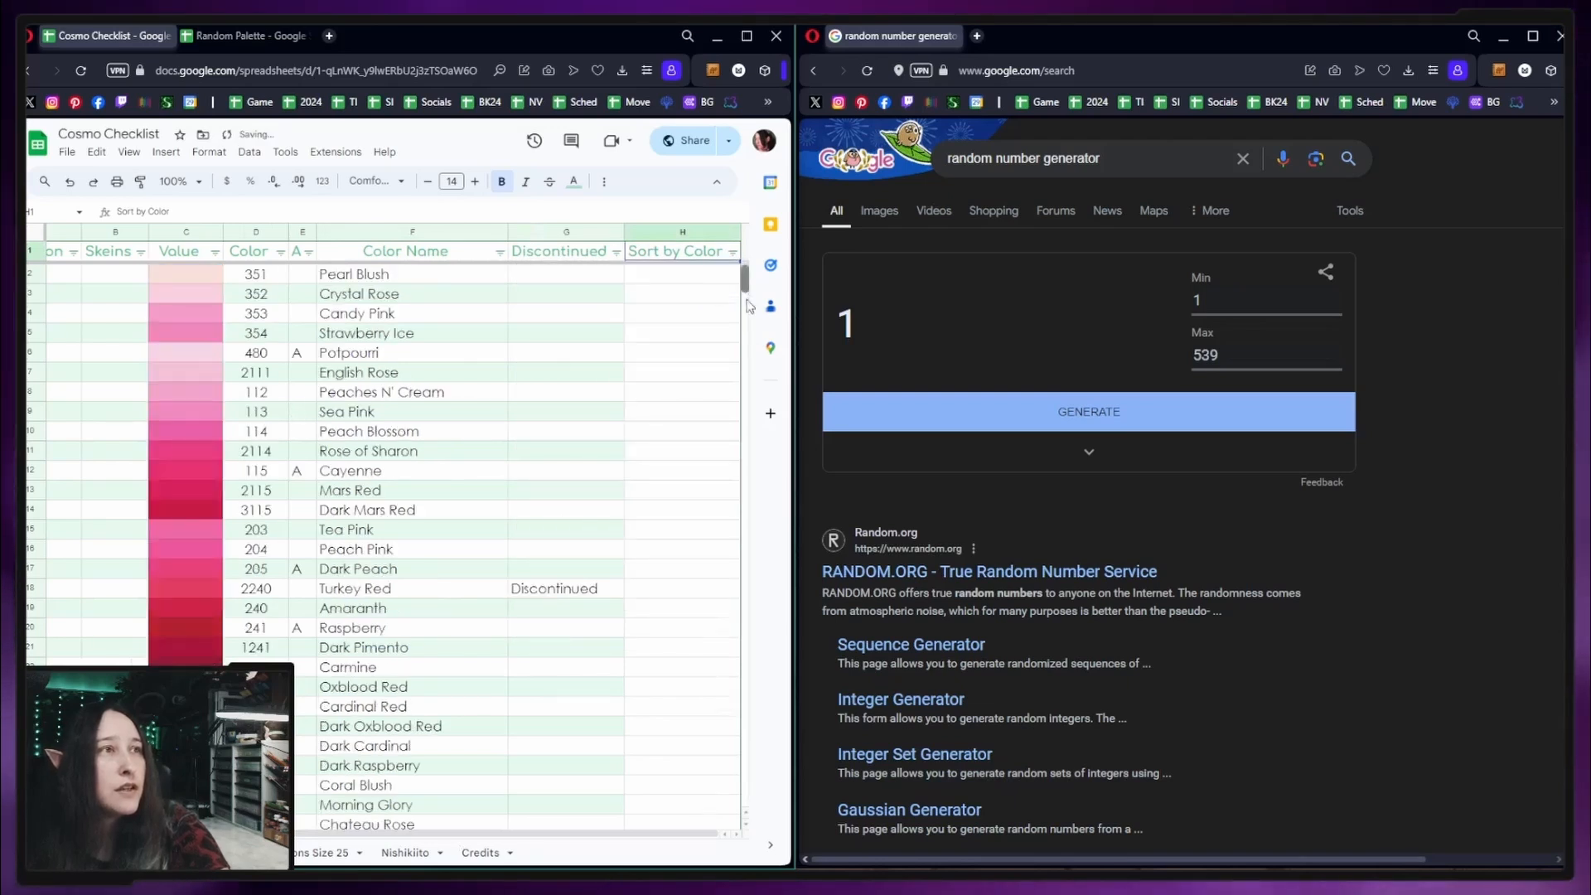
pyautogui.moveTo(749, 307); pyautogui.dragTo(717, 716)
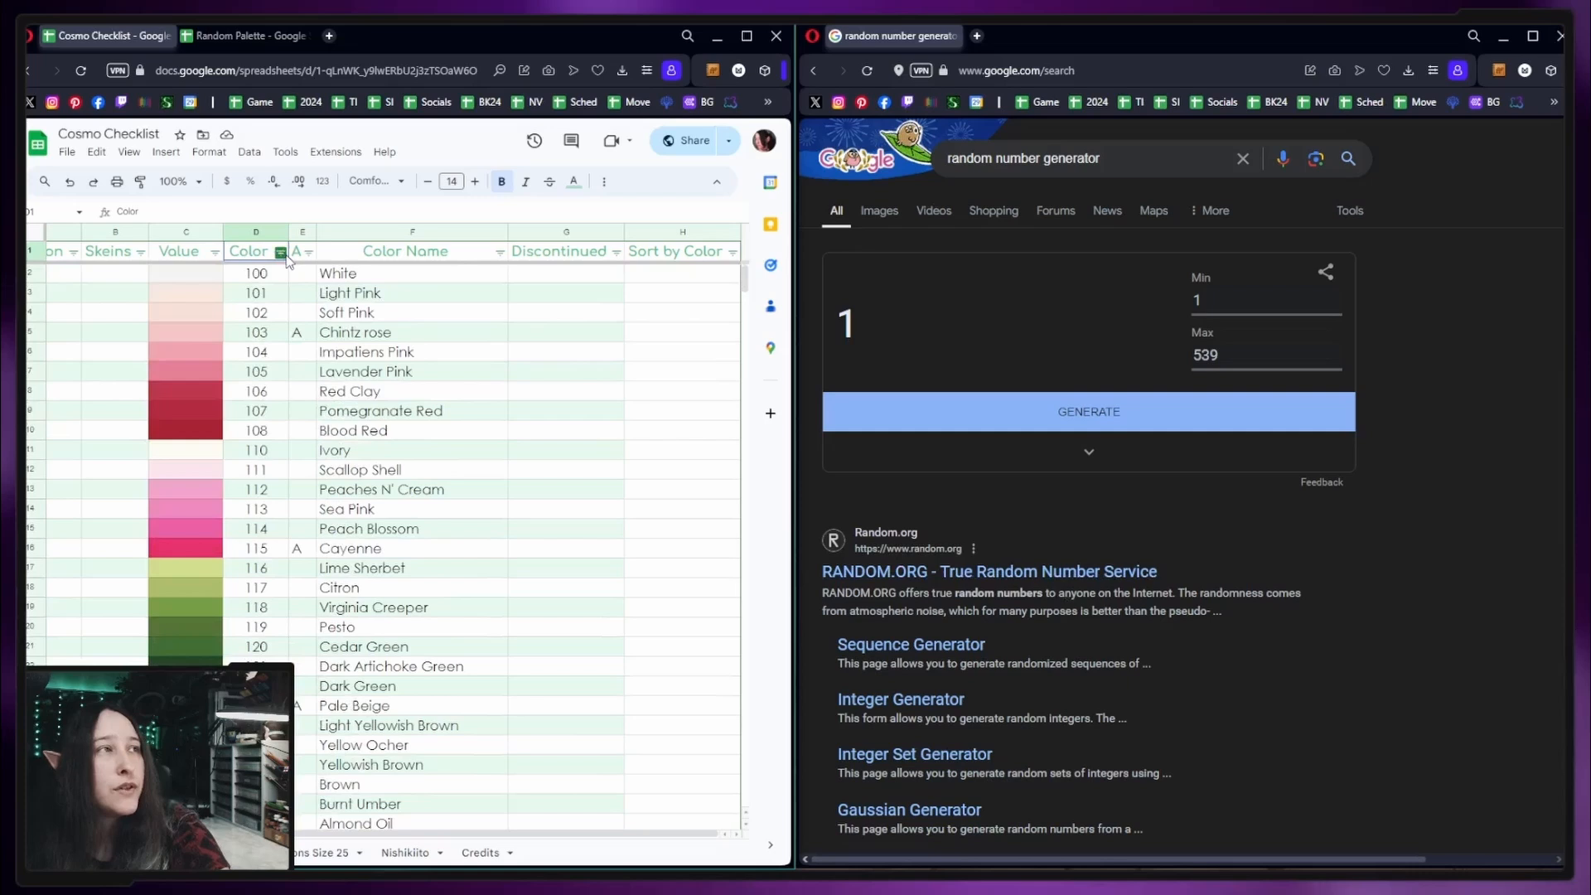
# - Sort the checklist A to Z by the Color number column and browse down the list
pyautogui.click(281, 252)
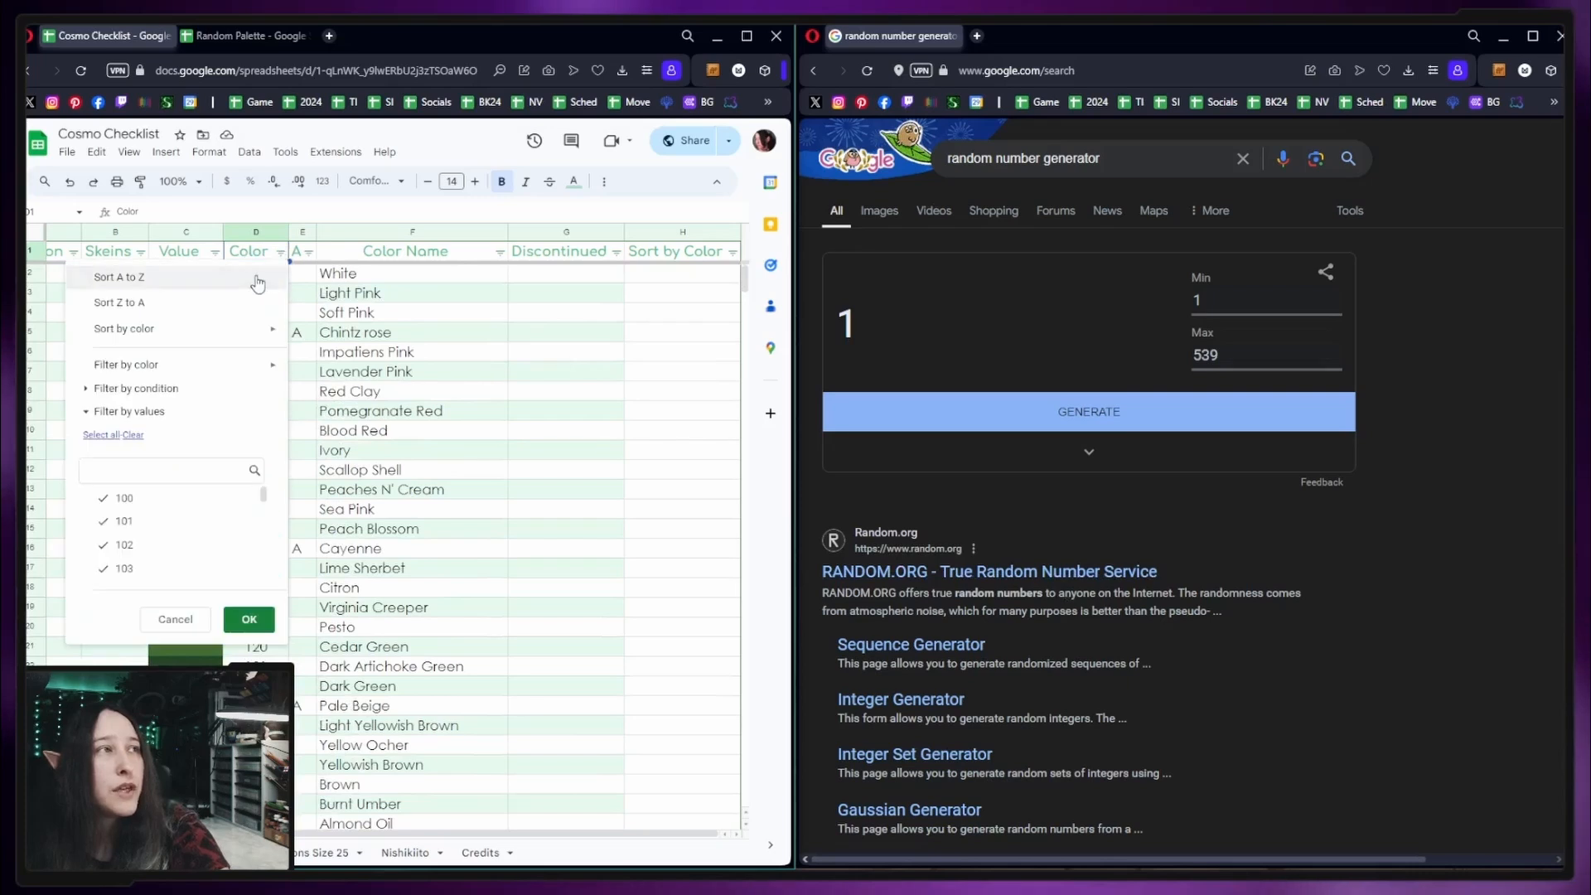
pyautogui.click(258, 279)
pyautogui.moveTo(744, 303); pyautogui.dragTo(724, 699)
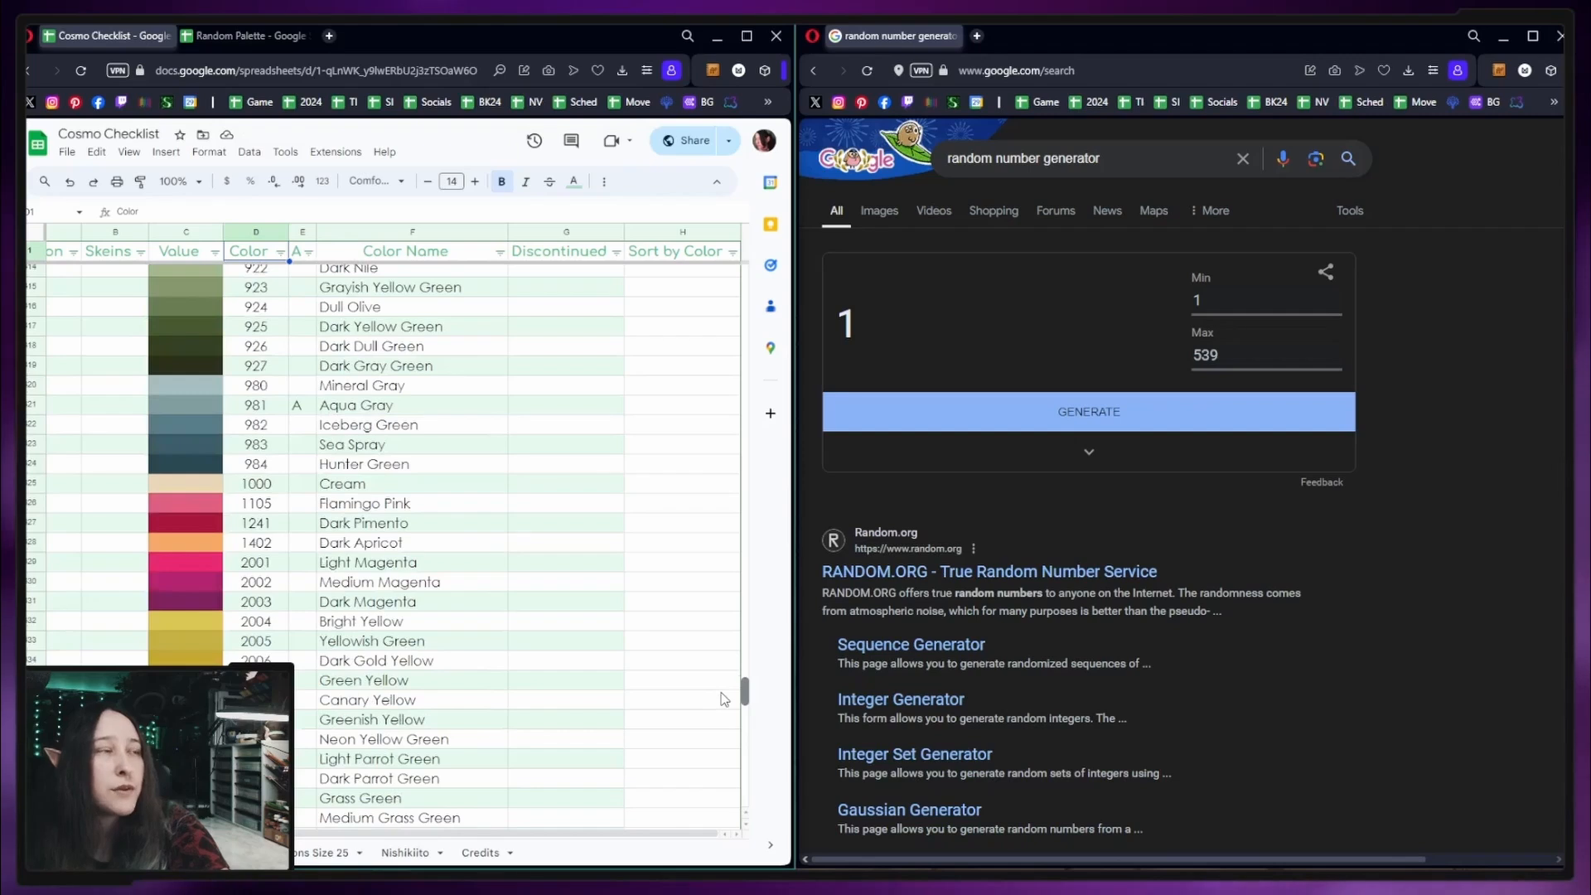
# - Sort the checklist A to Z by Sort by Color and check color numbers 262, 2262 and 281 among the purple shades
pyautogui.click(733, 253)
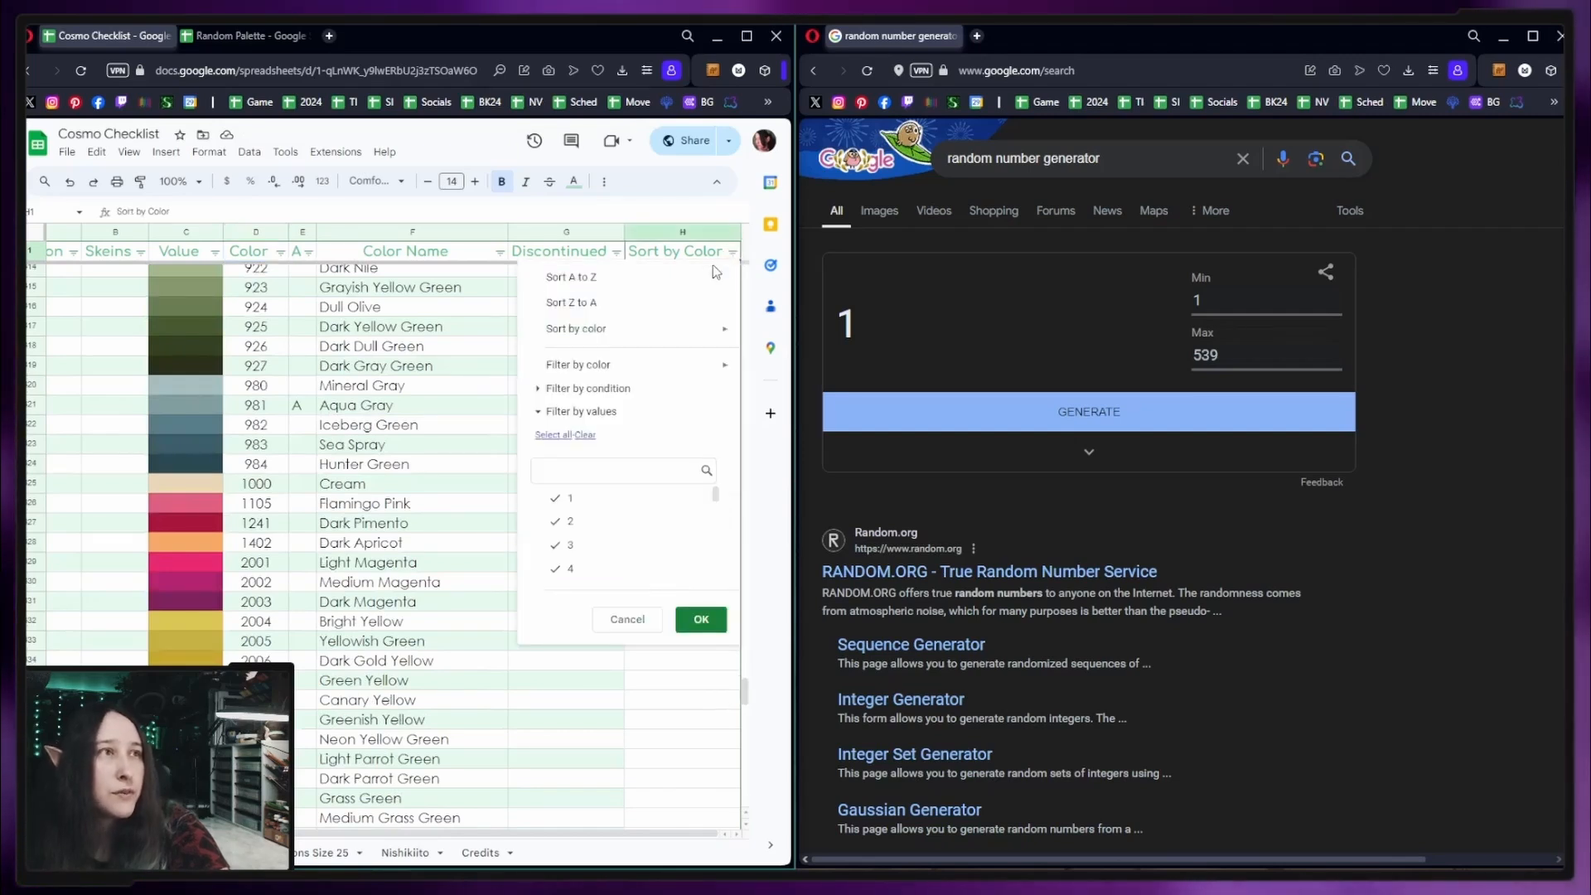
pyautogui.click(646, 277)
pyautogui.moveTo(747, 692); pyautogui.dragTo(763, 721)
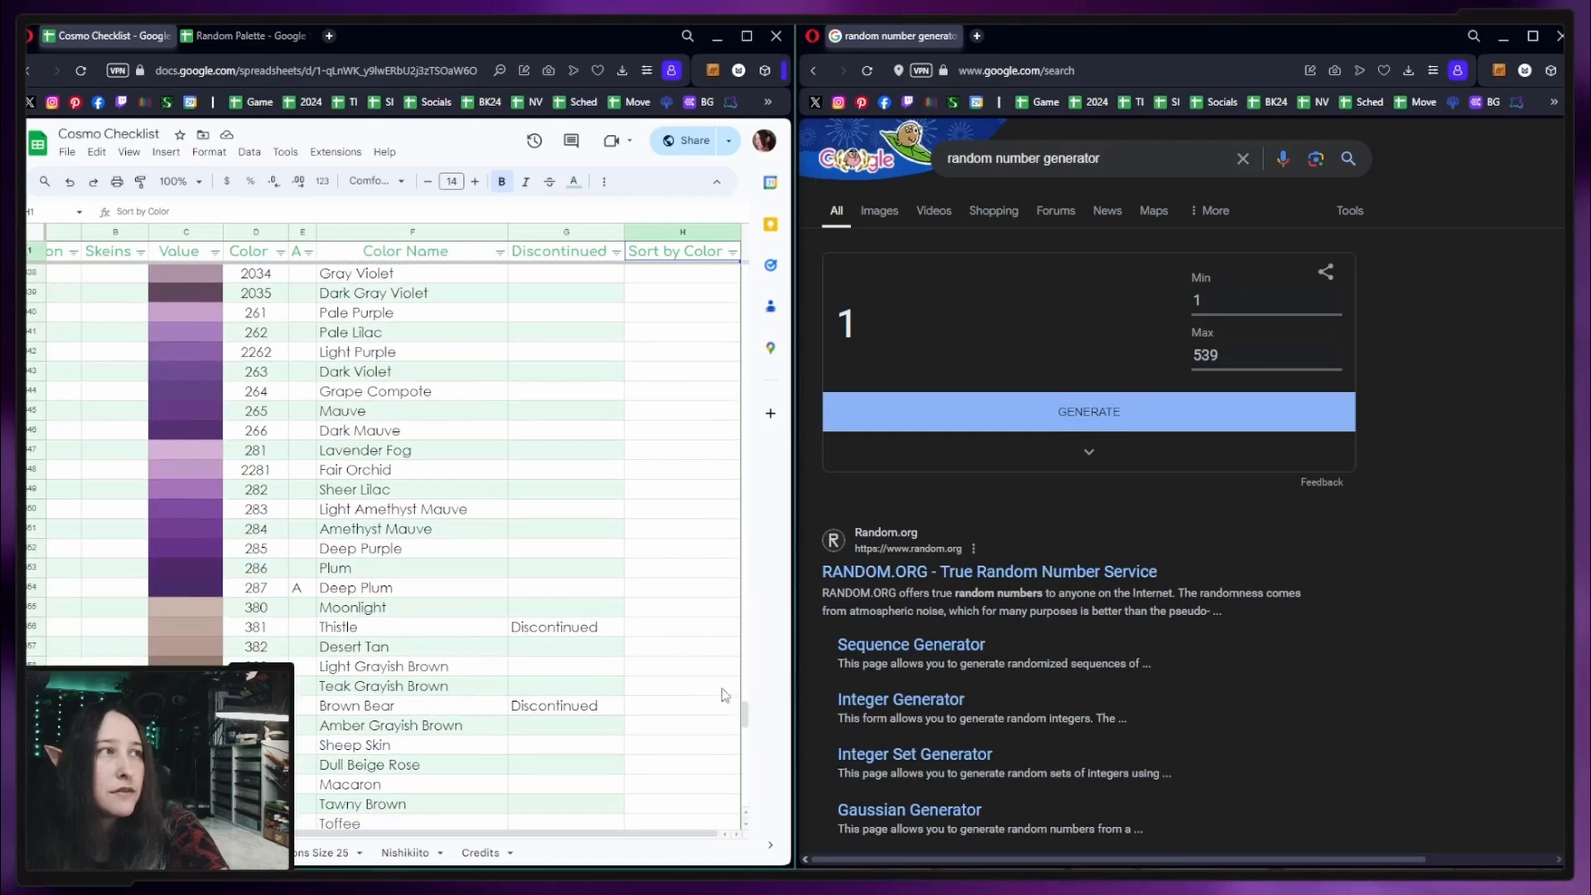
pyautogui.click(258, 316)
pyautogui.click(265, 340)
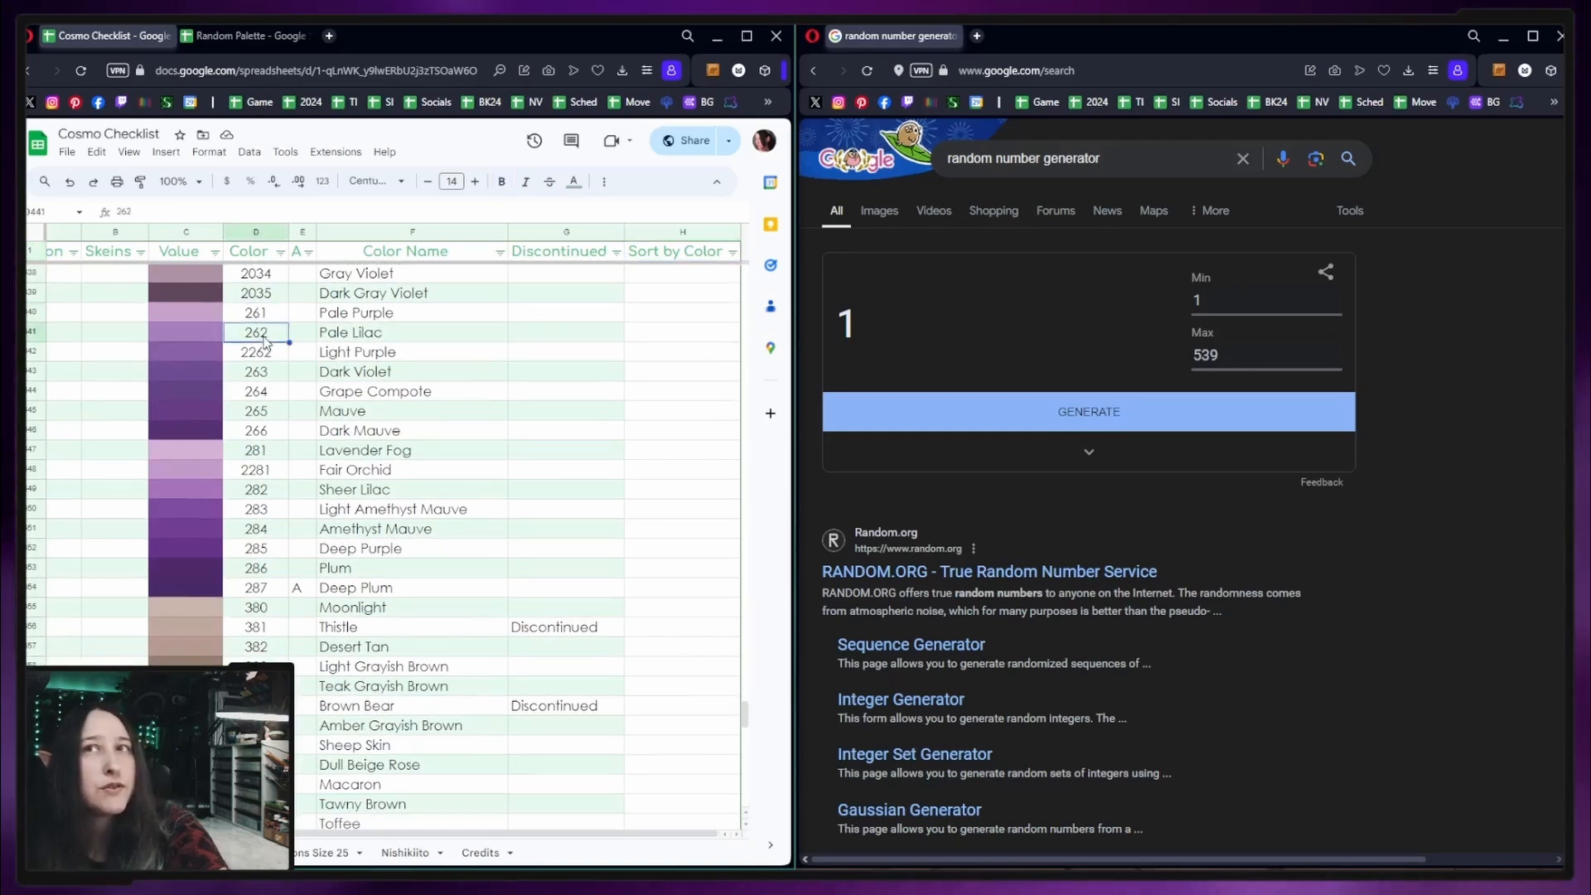
pyautogui.click(249, 355)
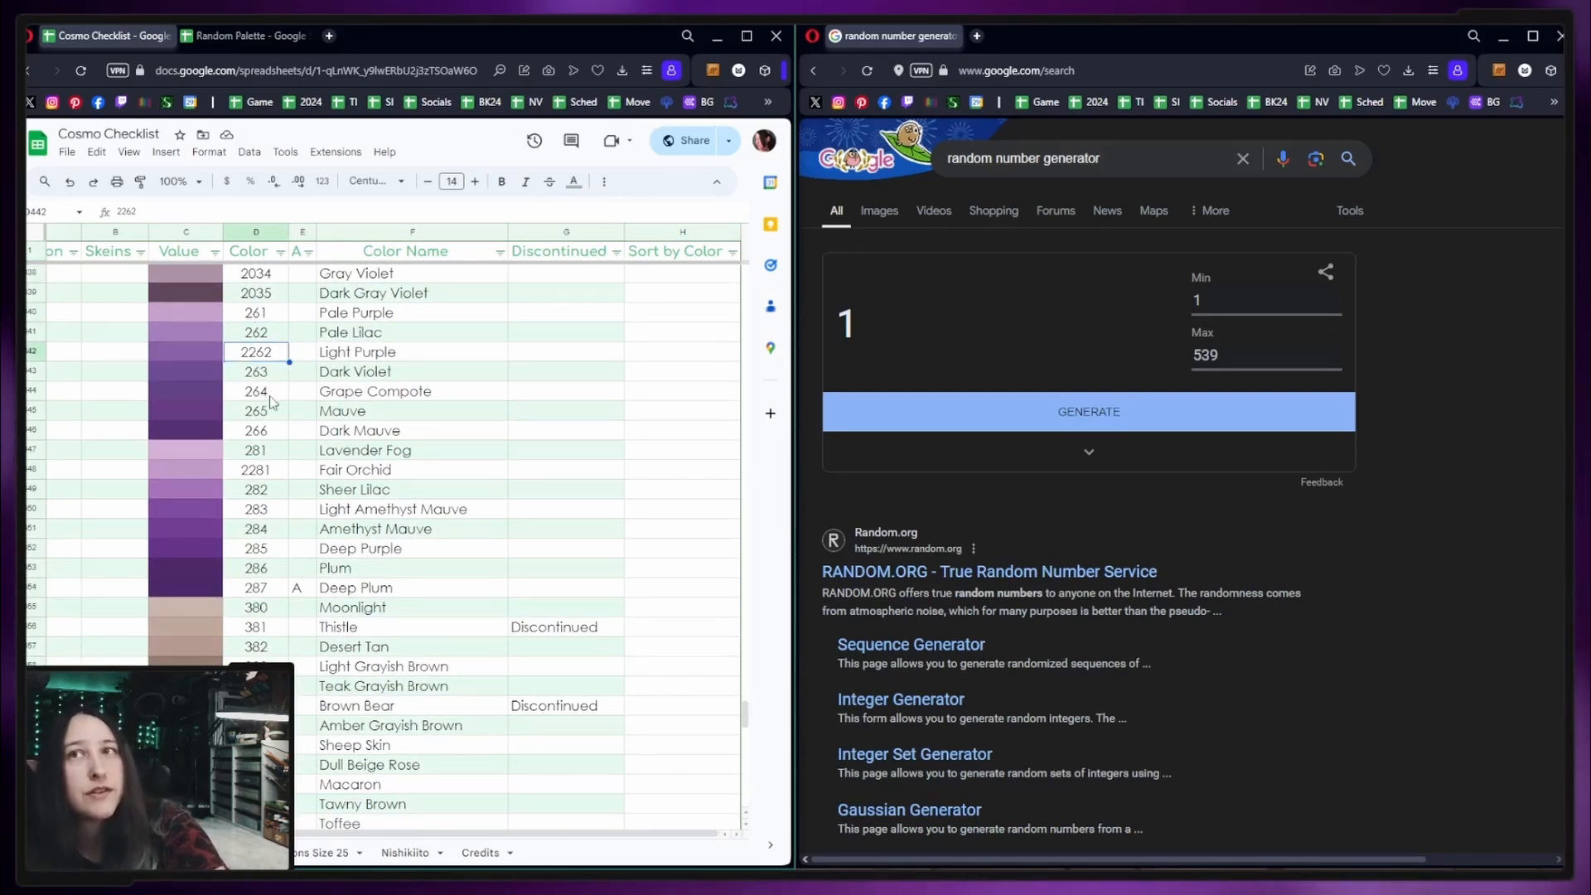
pyautogui.click(261, 468)
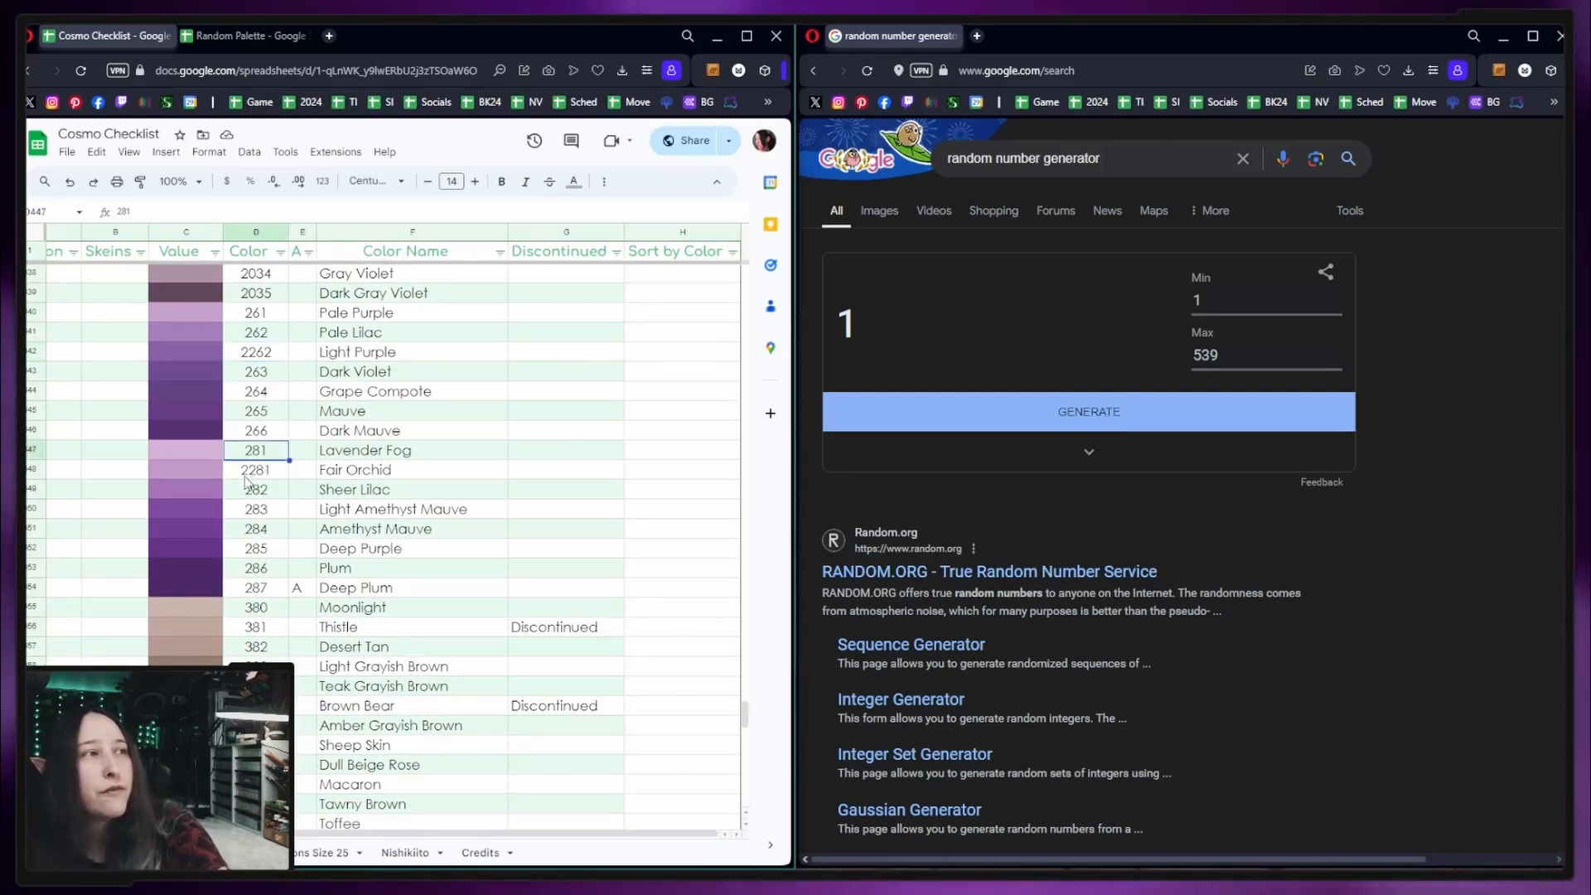
# - Re-sort the checklist by Color number from A to Z and go to the end of the list
pyautogui.click(280, 251)
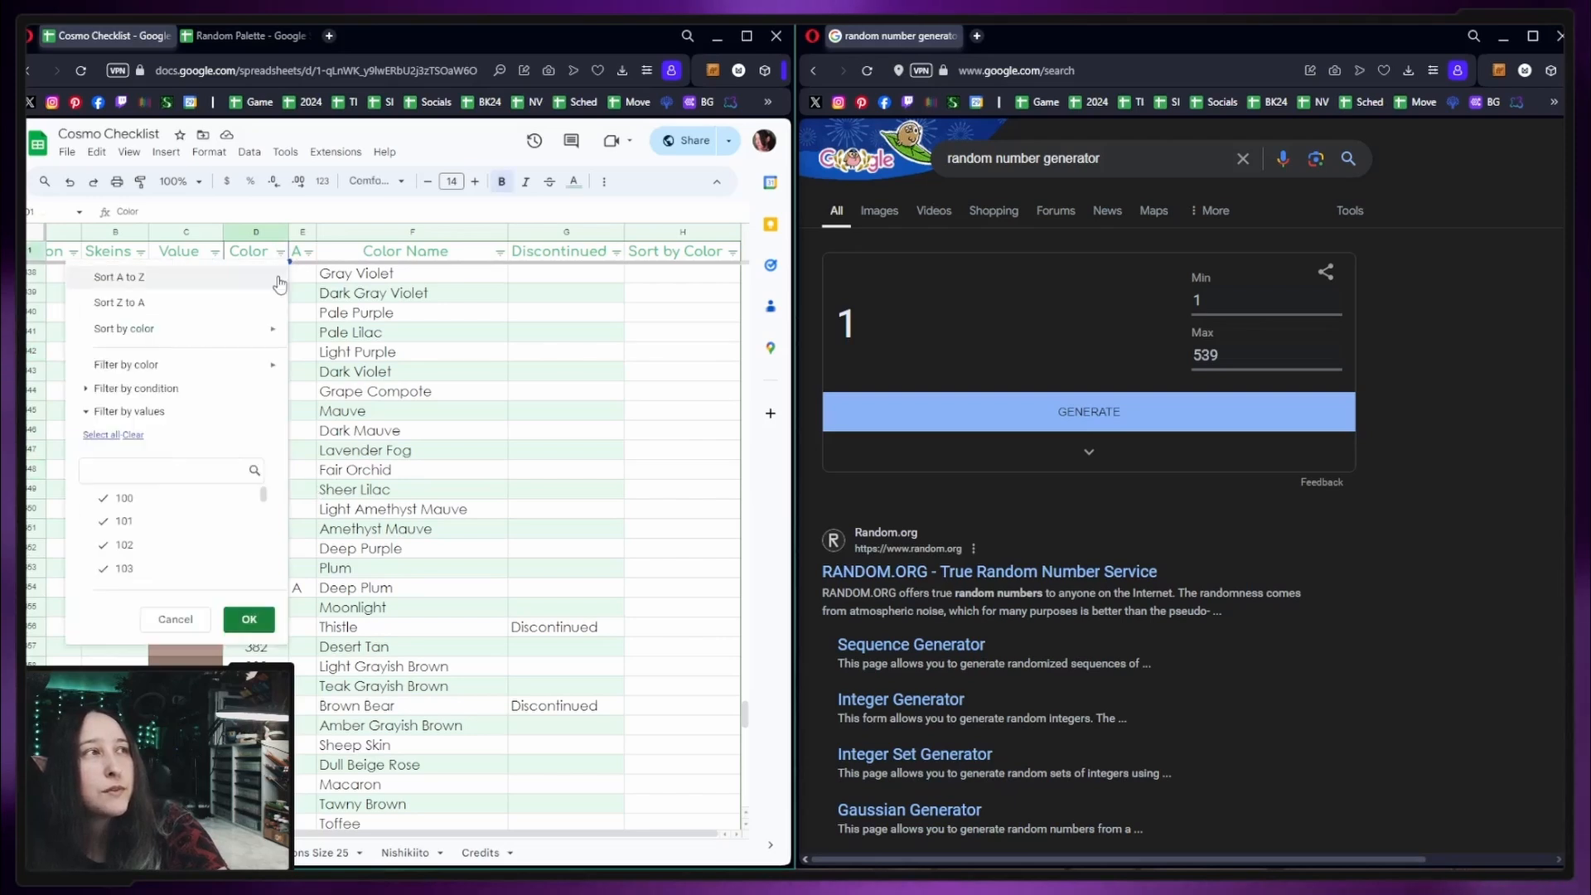
pyautogui.click(249, 278)
pyautogui.moveTo(744, 711); pyautogui.dragTo(769, 803)
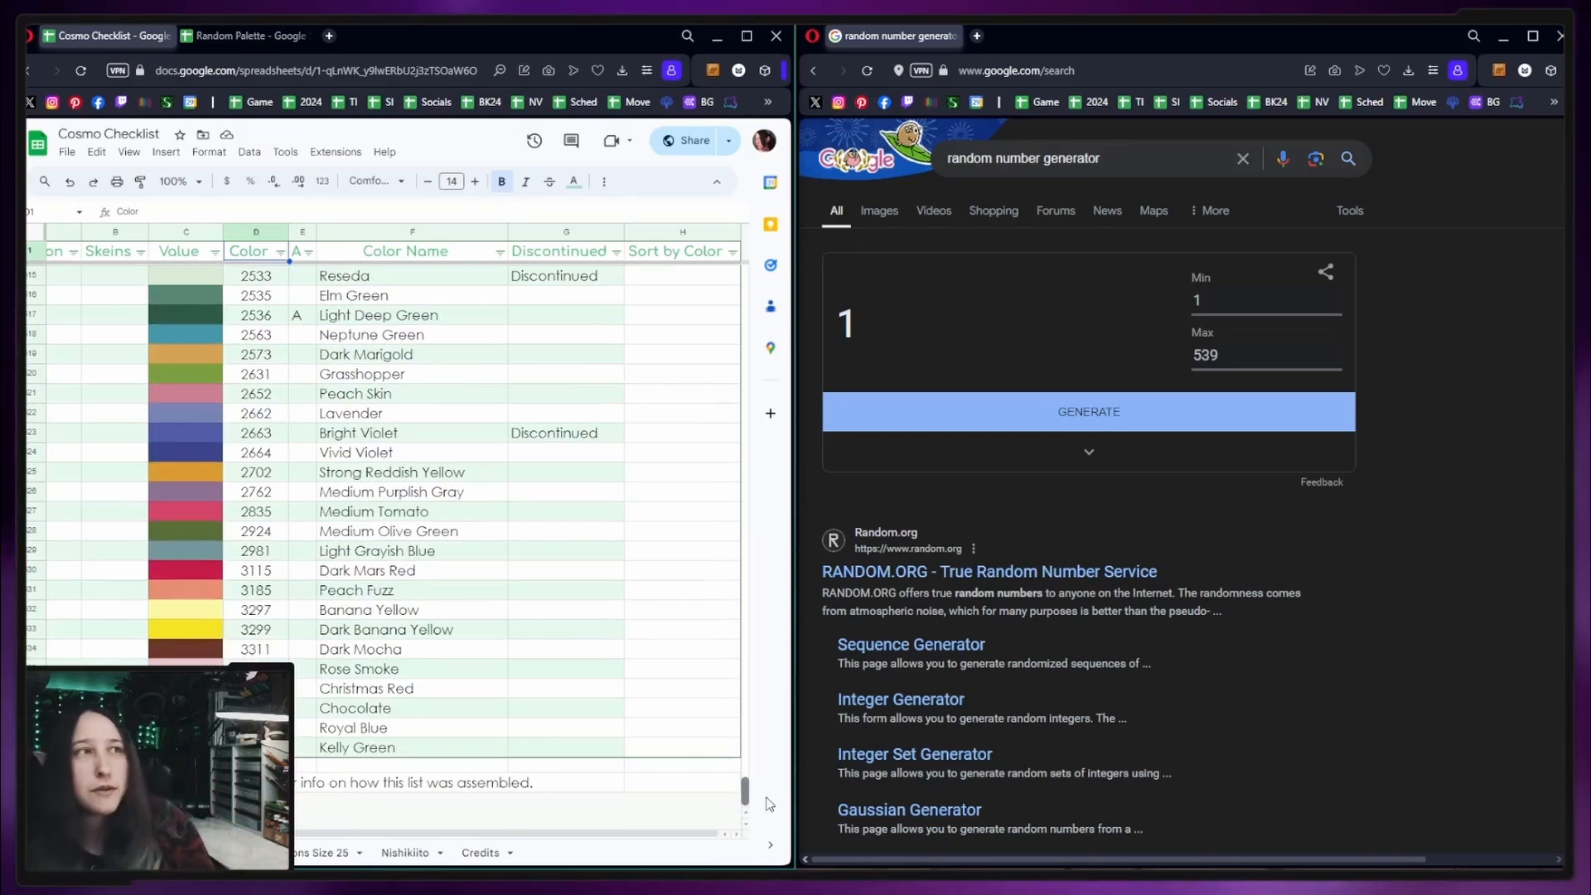
# - Sort the checklist A to Z by the Sort by Color column and return to its first row
pyautogui.click(733, 254)
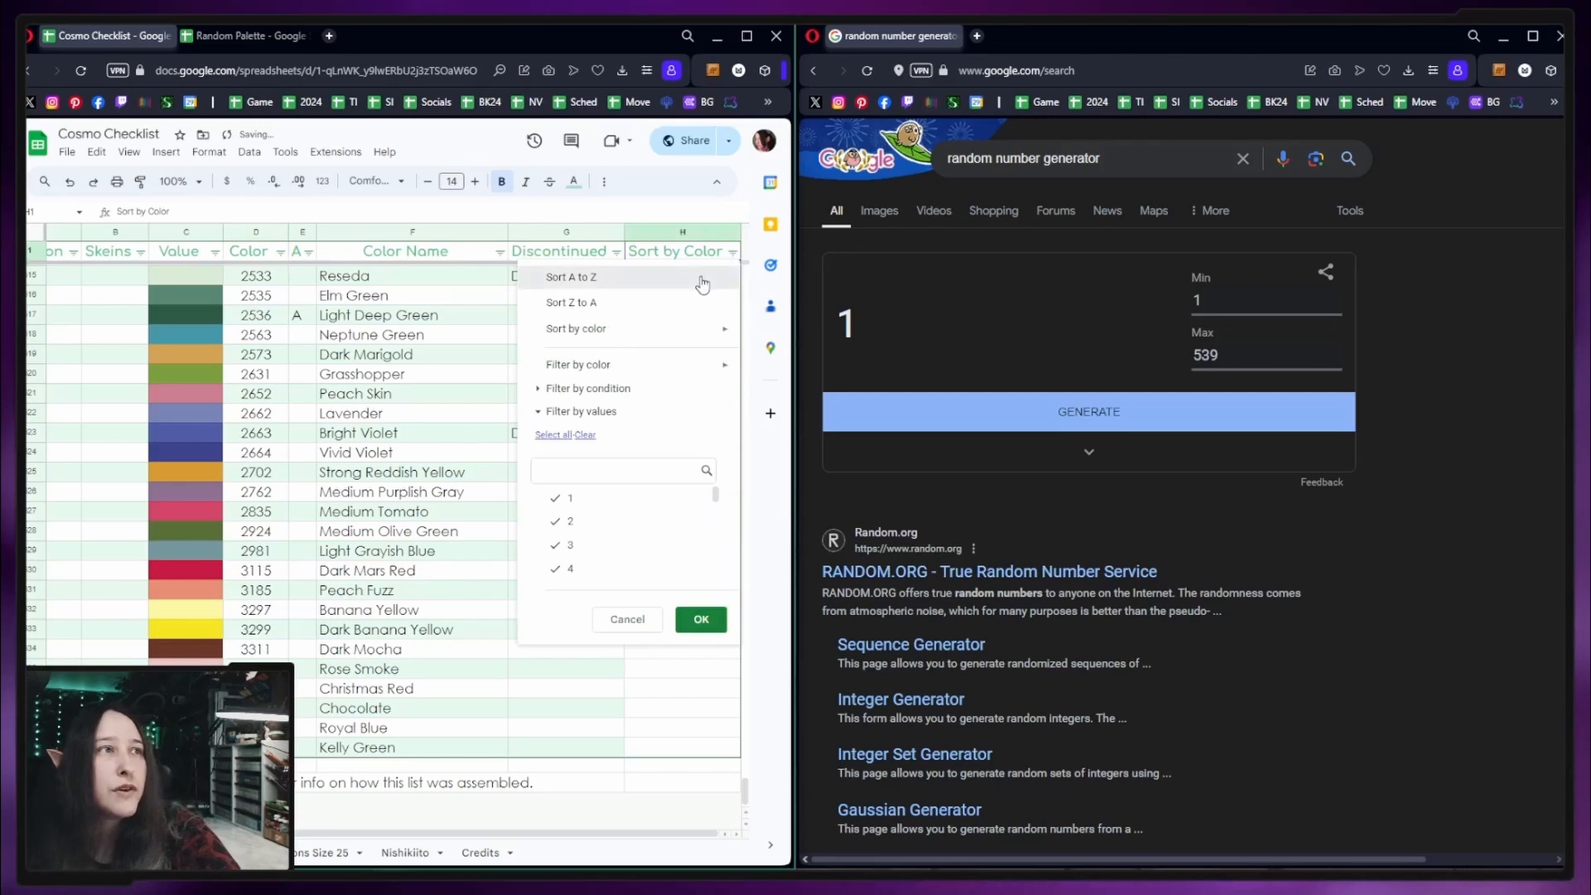
pyautogui.click(705, 278)
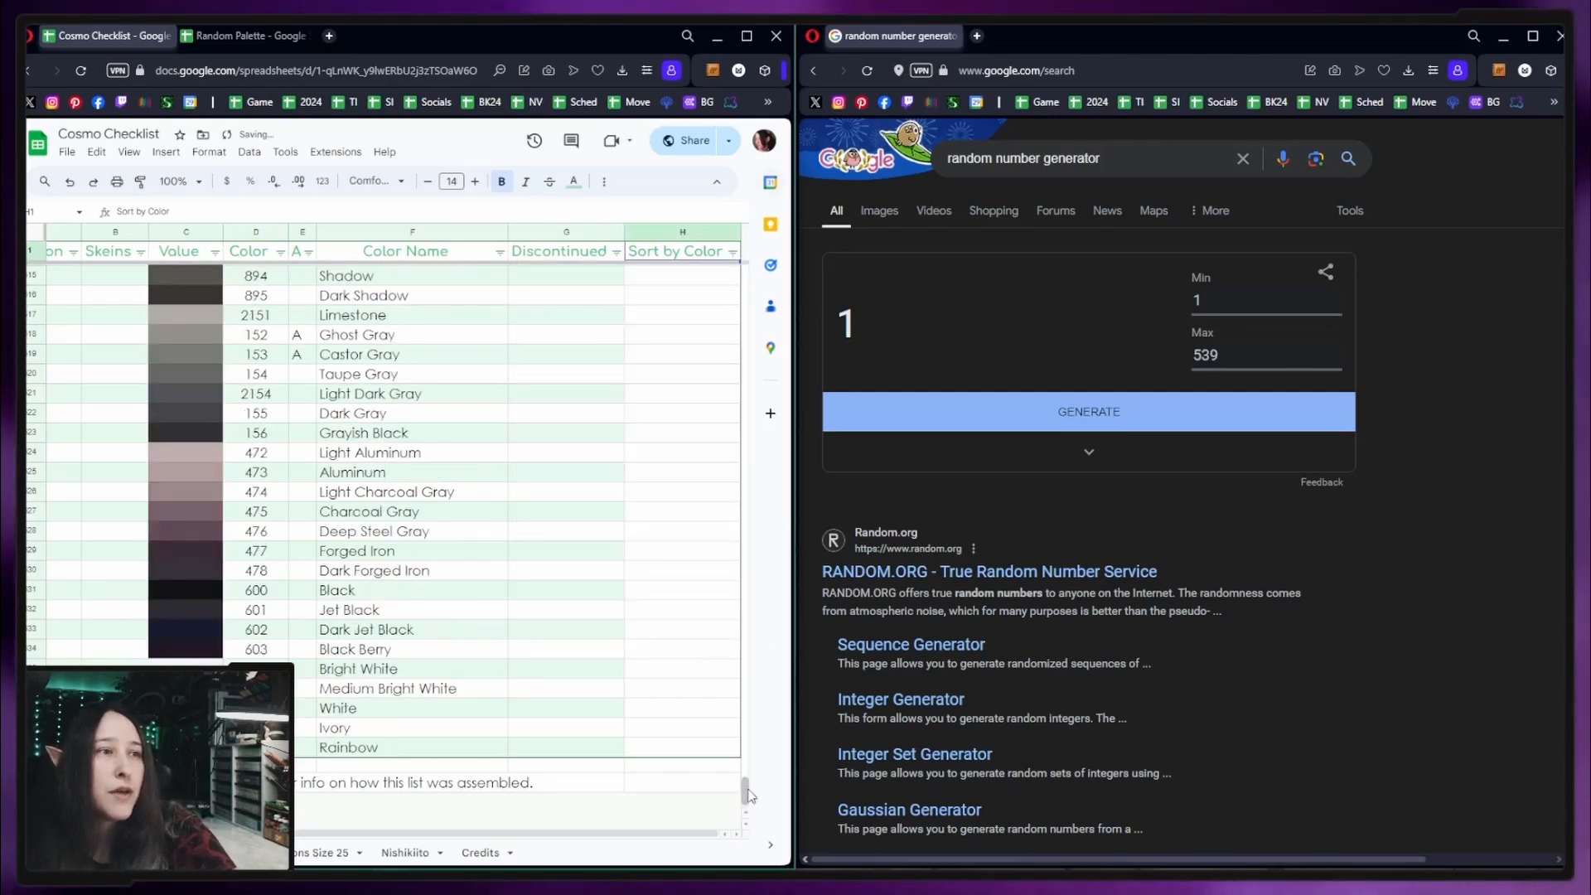
pyautogui.moveTo(747, 790); pyautogui.dragTo(745, 261)
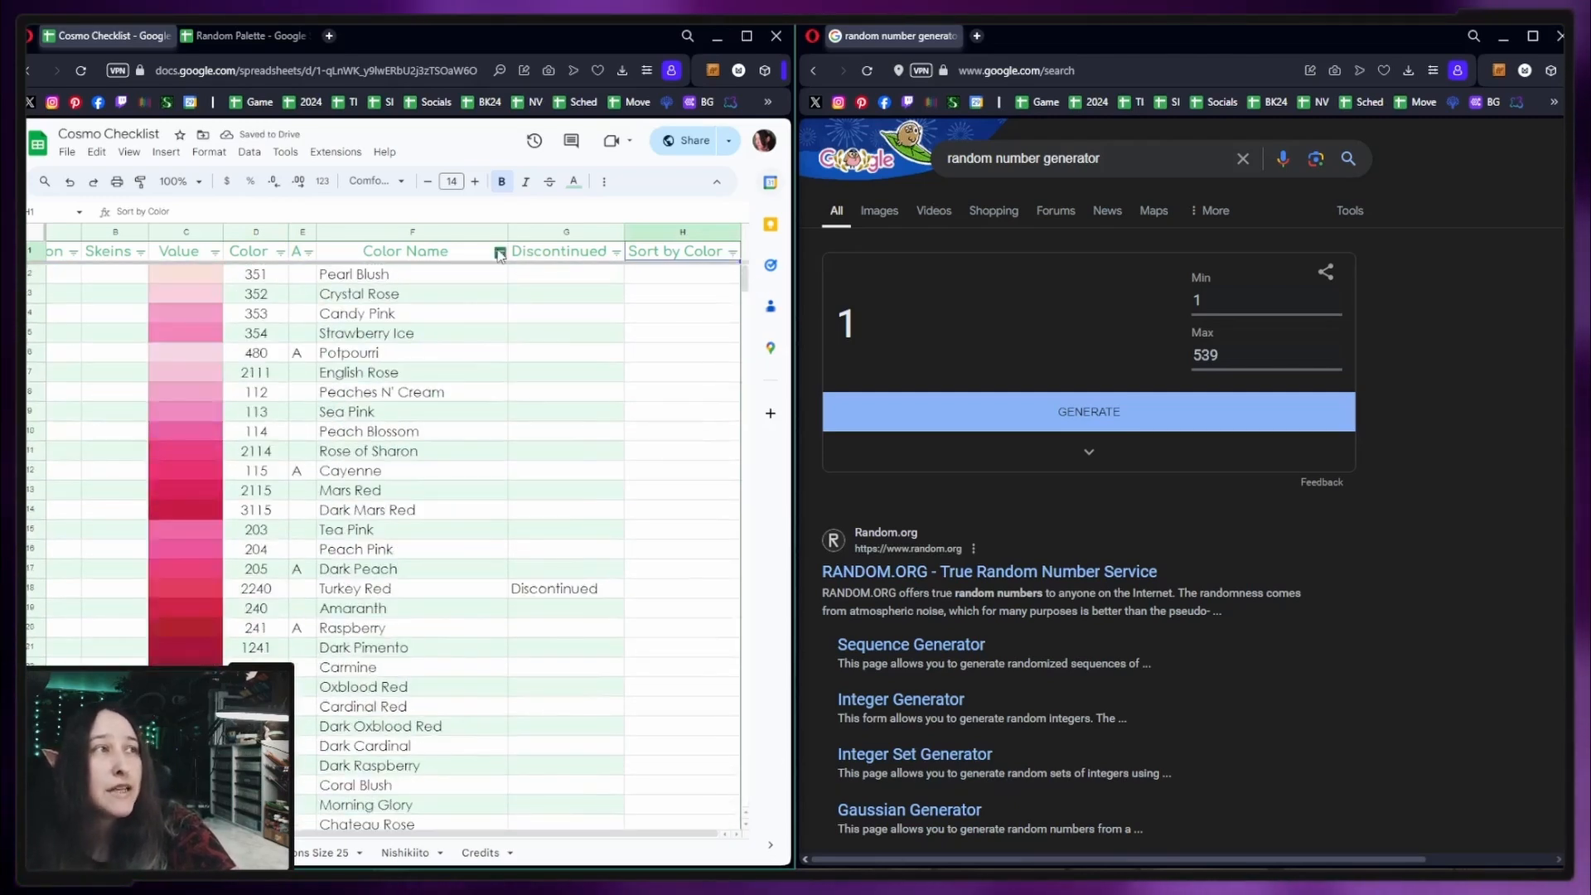
# - Sort the checklist alphabetically by Color Name from A to Z
pyautogui.click(500, 252)
pyautogui.click(348, 274)
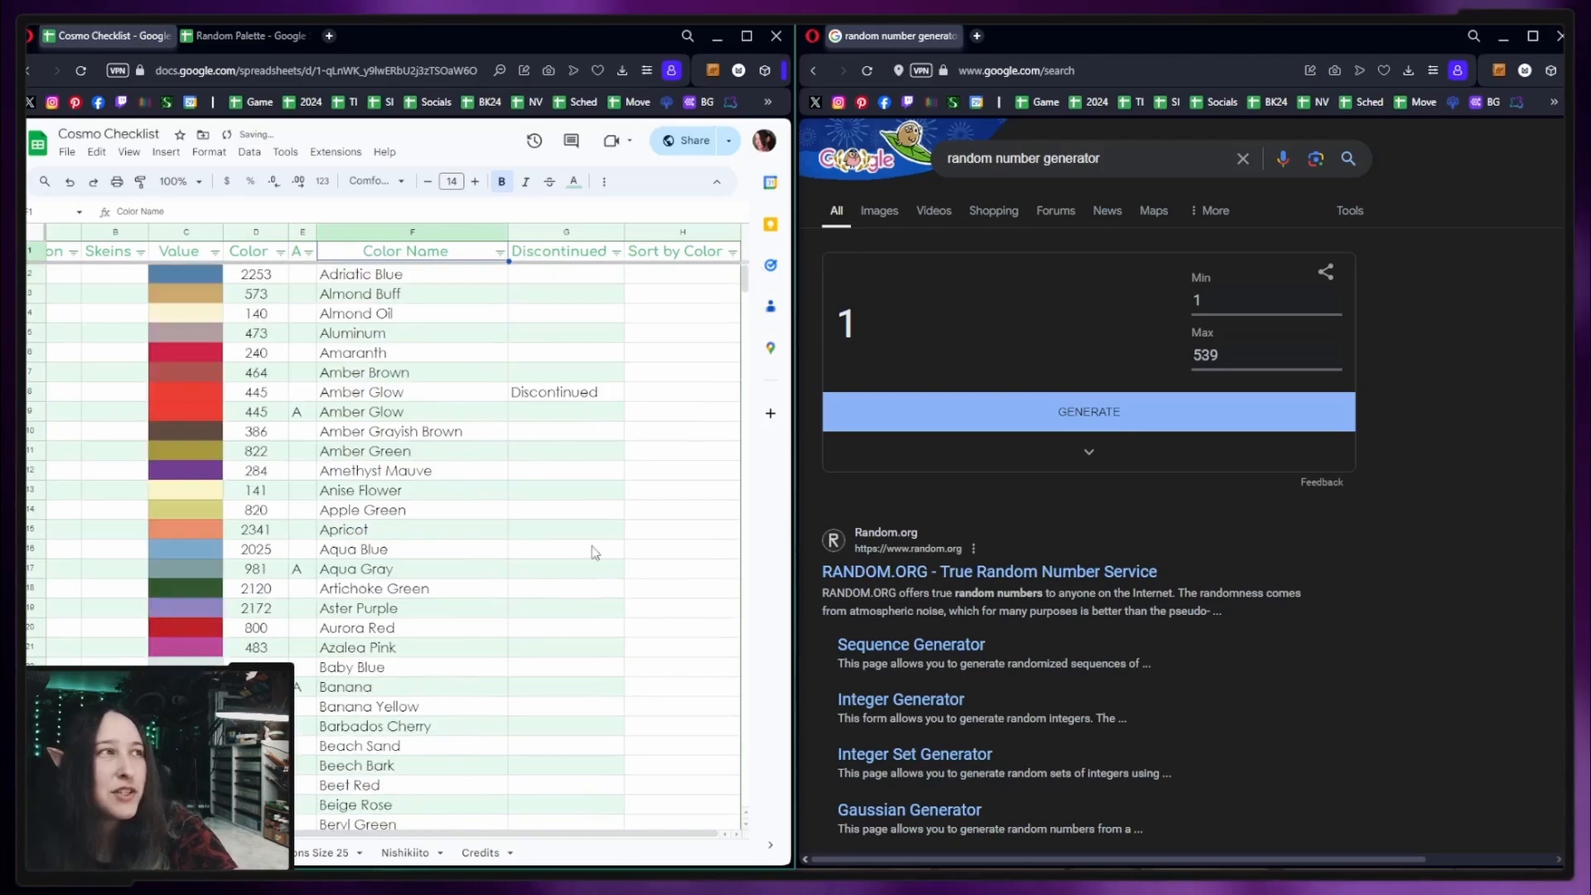
# - Open the Random Palette spreadsheet and review its White and Black starting rows
pyautogui.click(232, 36)
pyautogui.moveTo(307, 292); pyautogui.dragTo(116, 288)
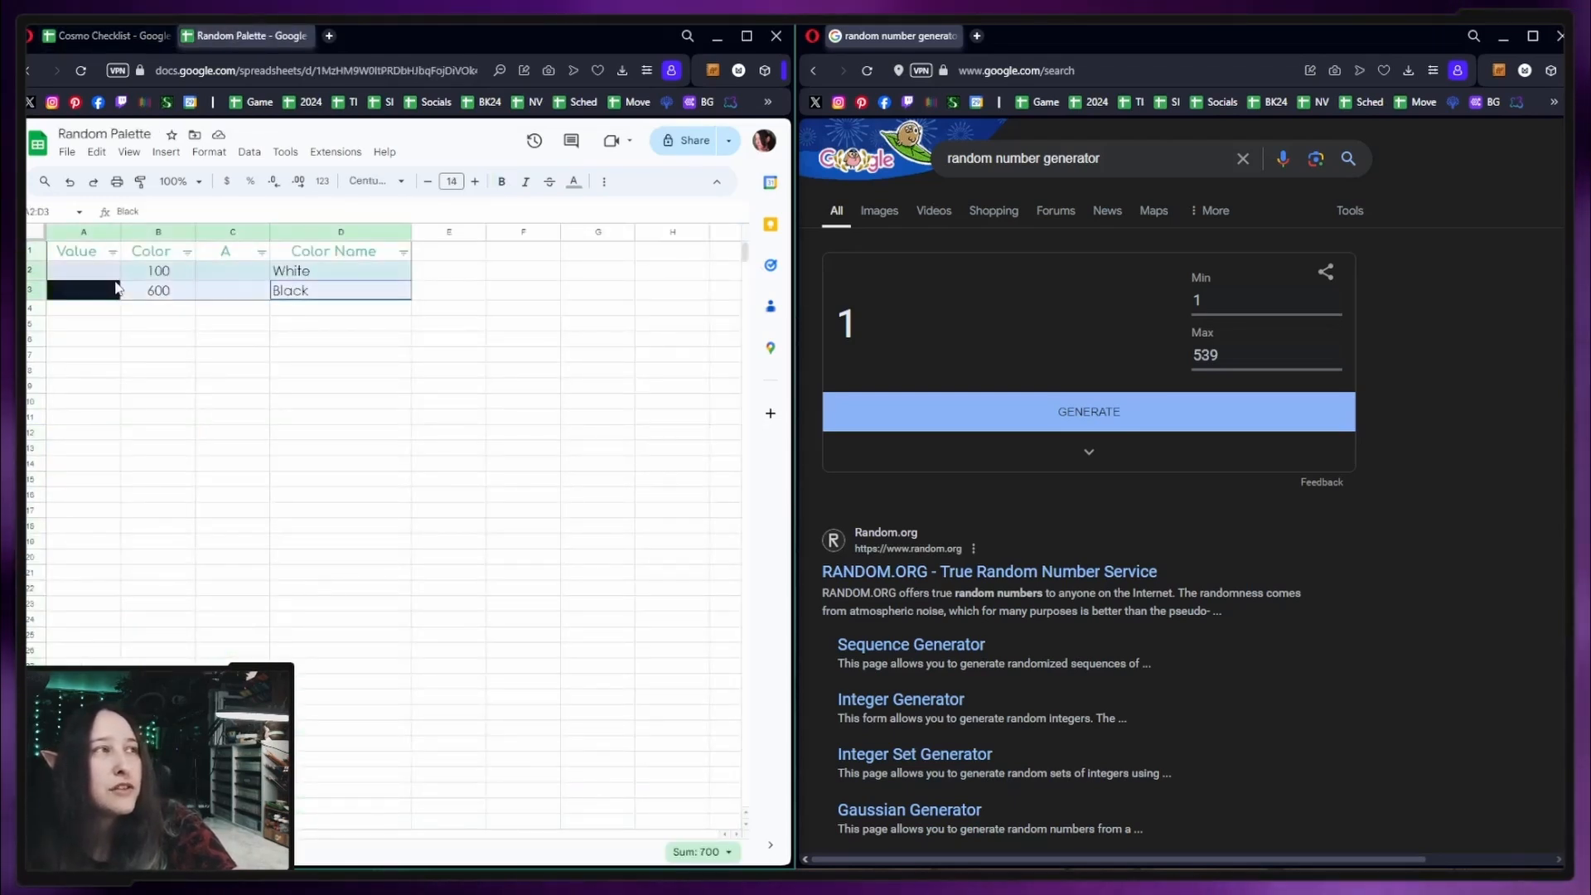
pyautogui.click(154, 308)
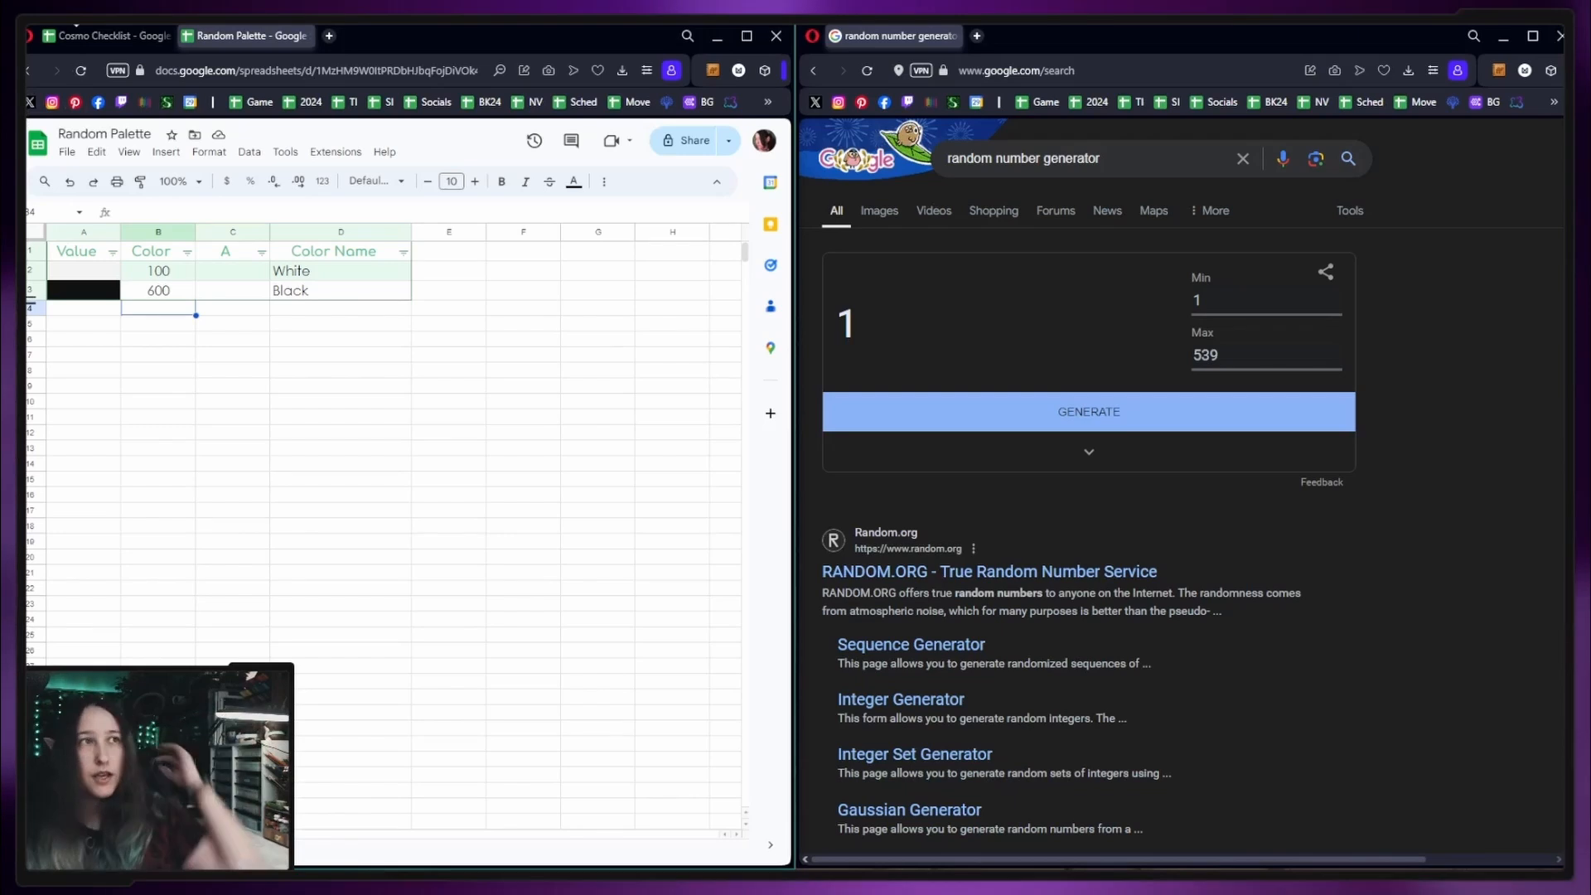
# - Generate a random number between 1 and 539 and find the matching row in the Cosmo Checklist, with row numbers in view
pyautogui.click(89, 37)
pyautogui.click(656, 414)
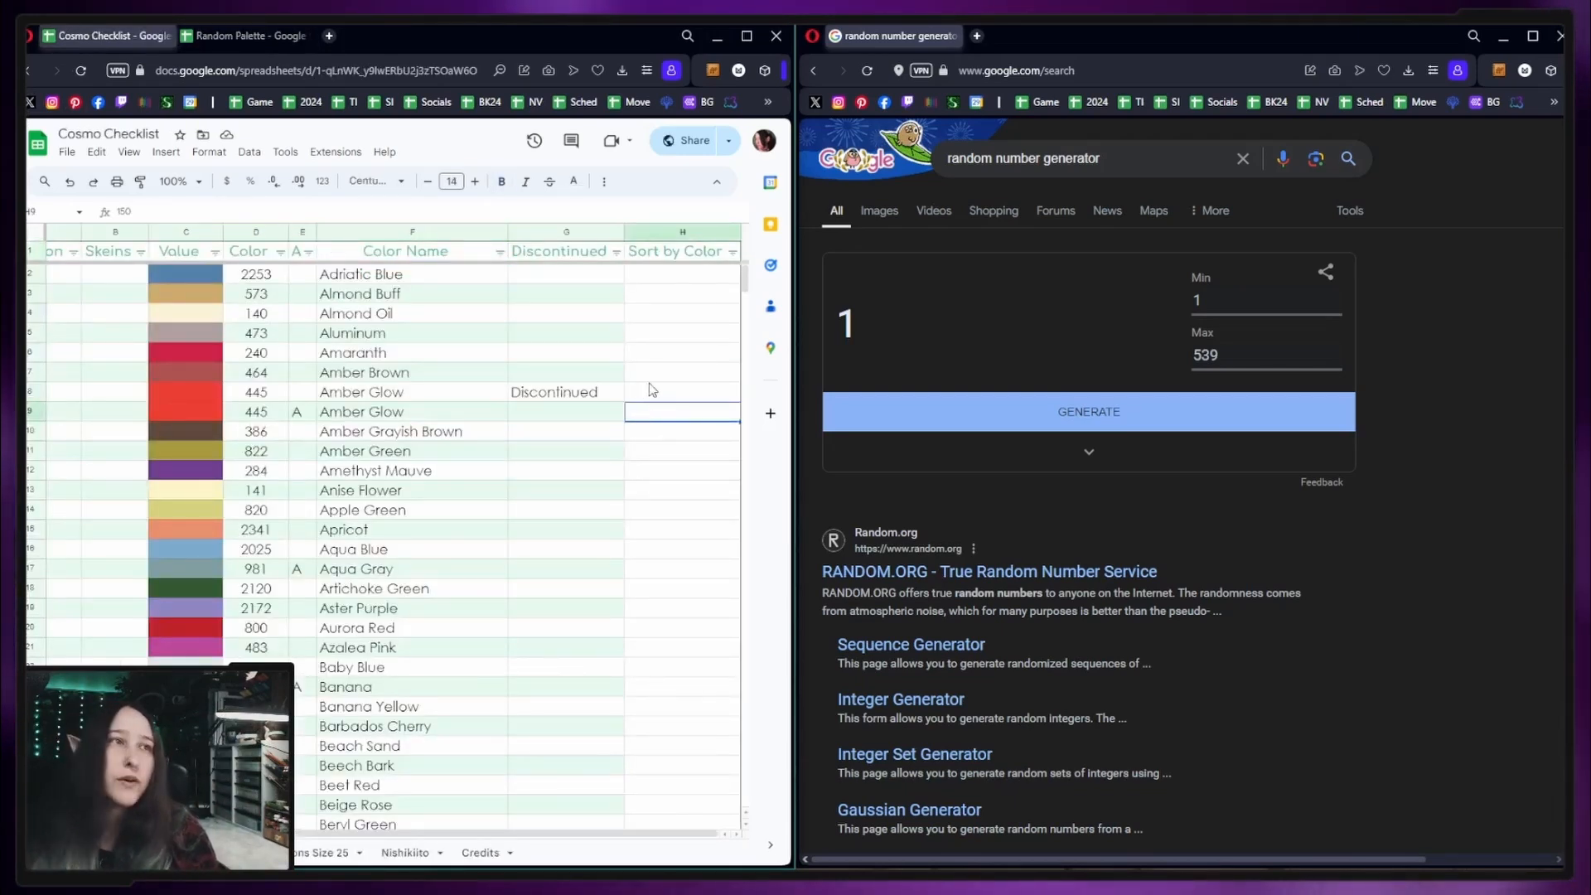
pyautogui.click(986, 430)
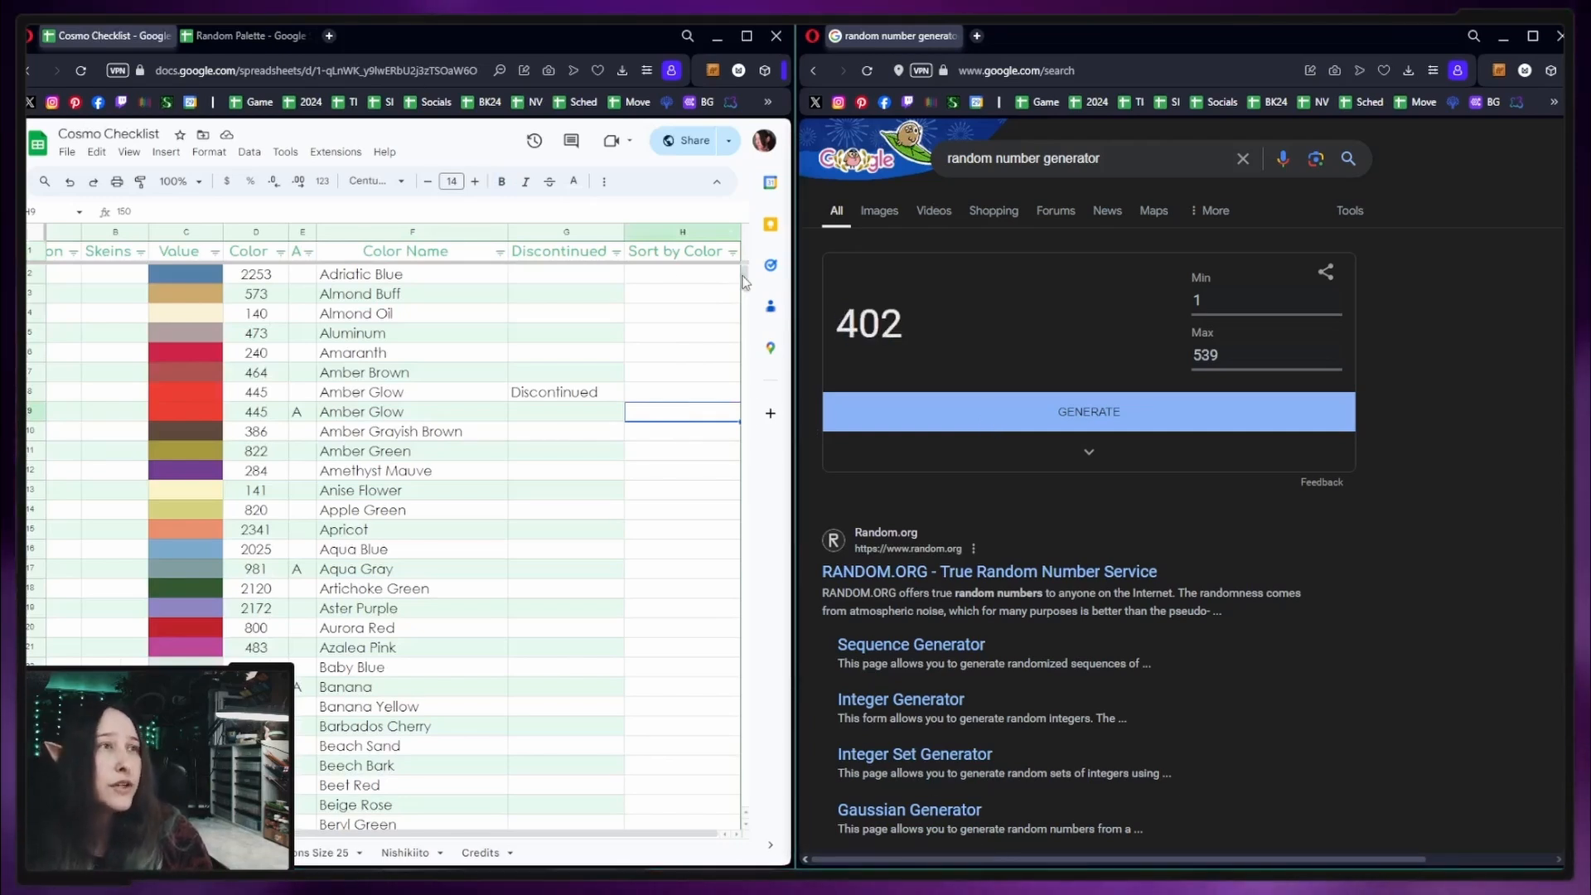
pyautogui.moveTo(745, 277); pyautogui.dragTo(745, 480)
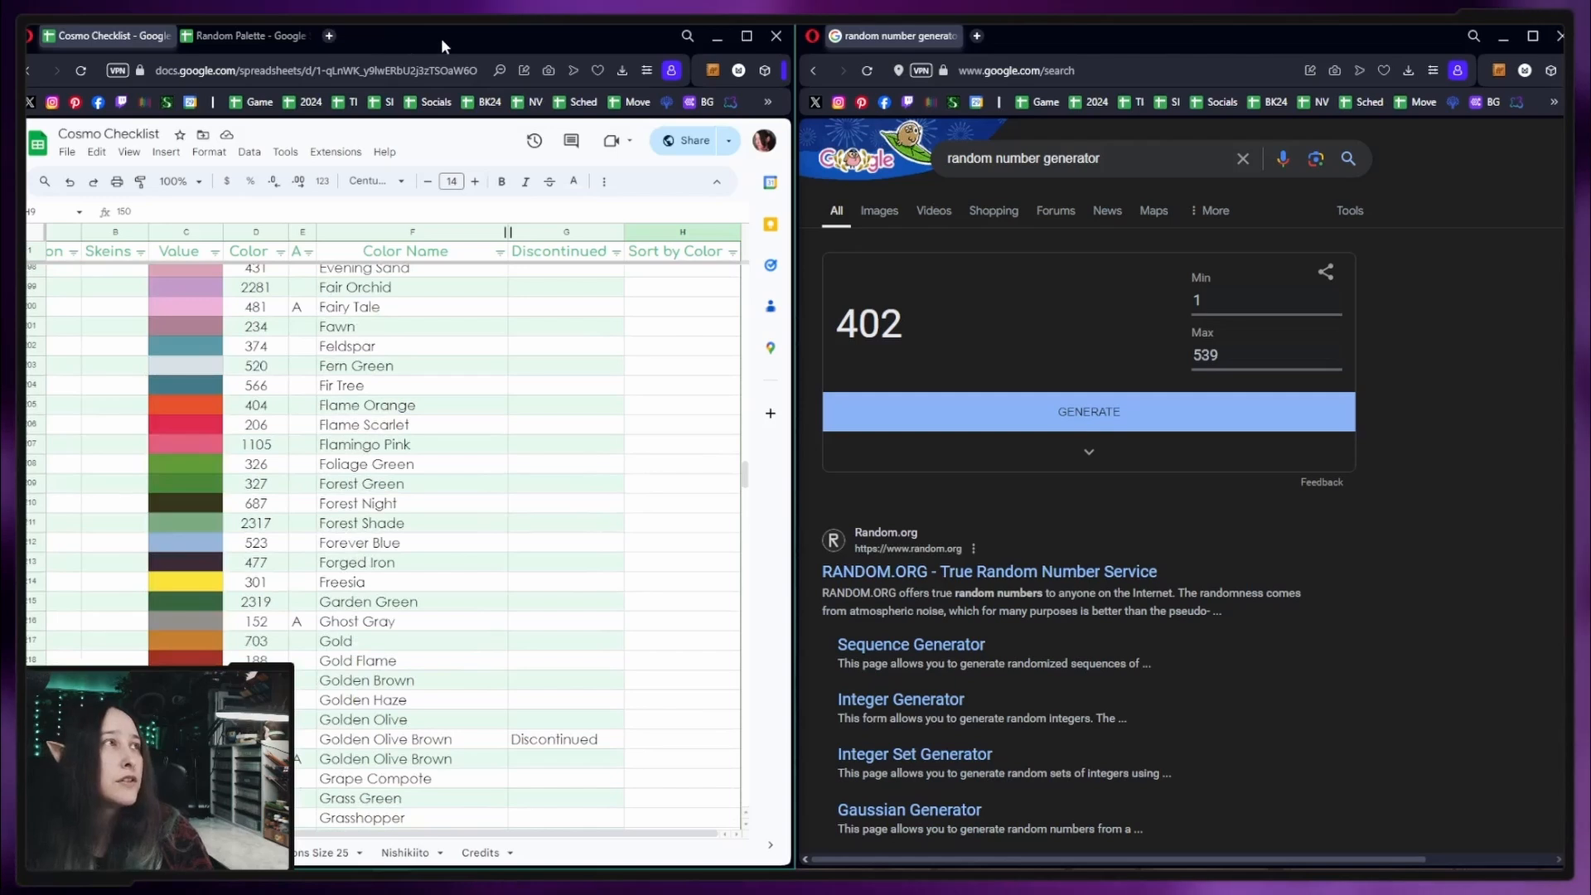
pyautogui.moveTo(441, 38); pyautogui.dragTo(454, 38)
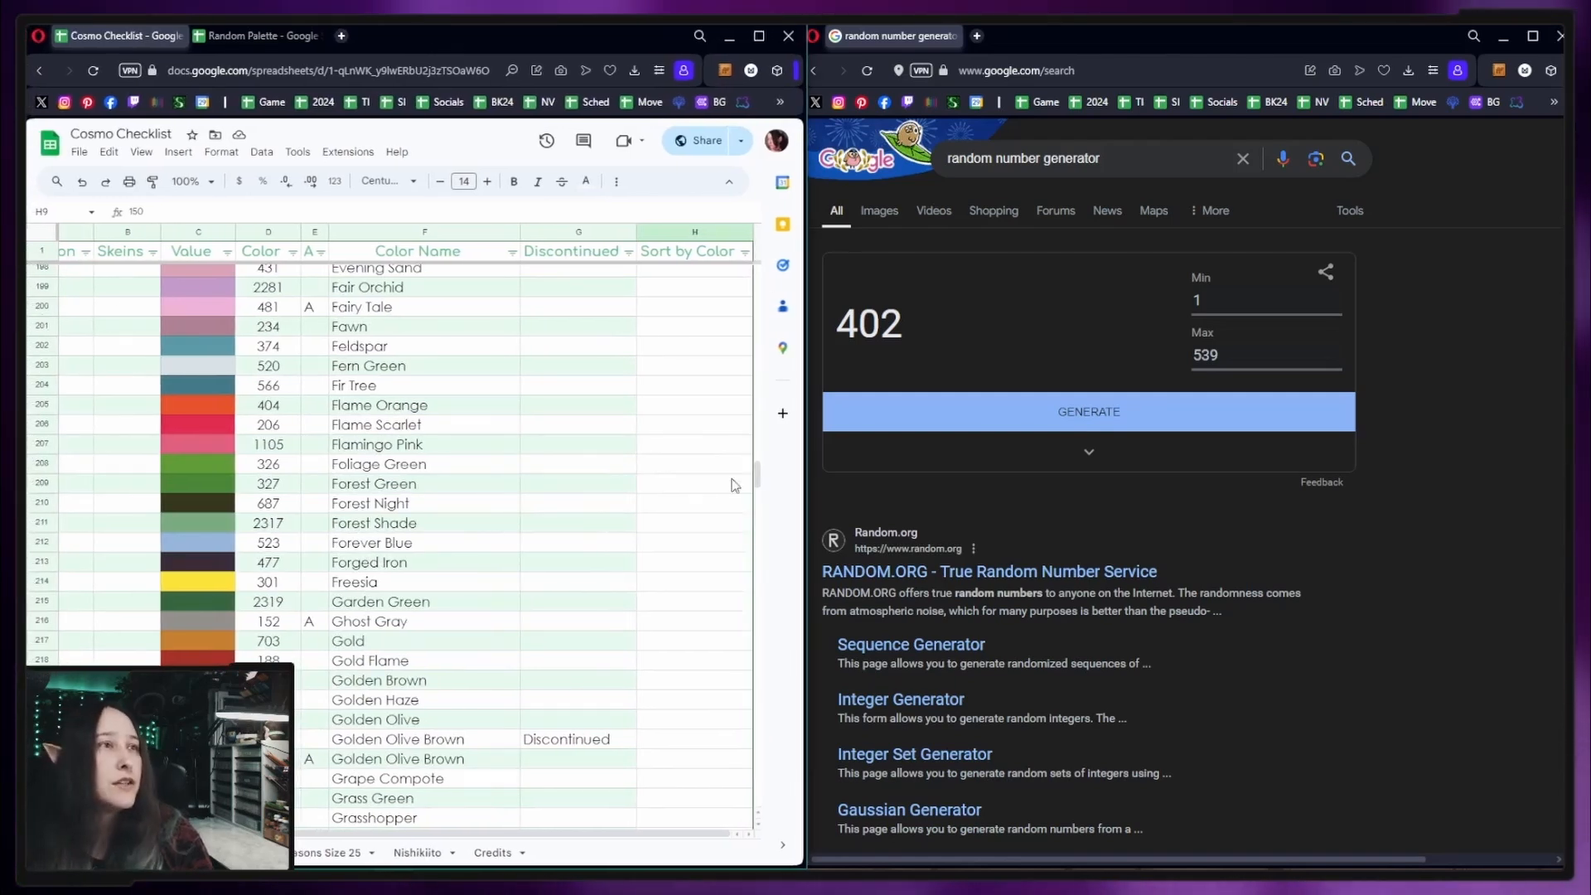
pyautogui.moveTo(755, 479); pyautogui.dragTo(754, 668)
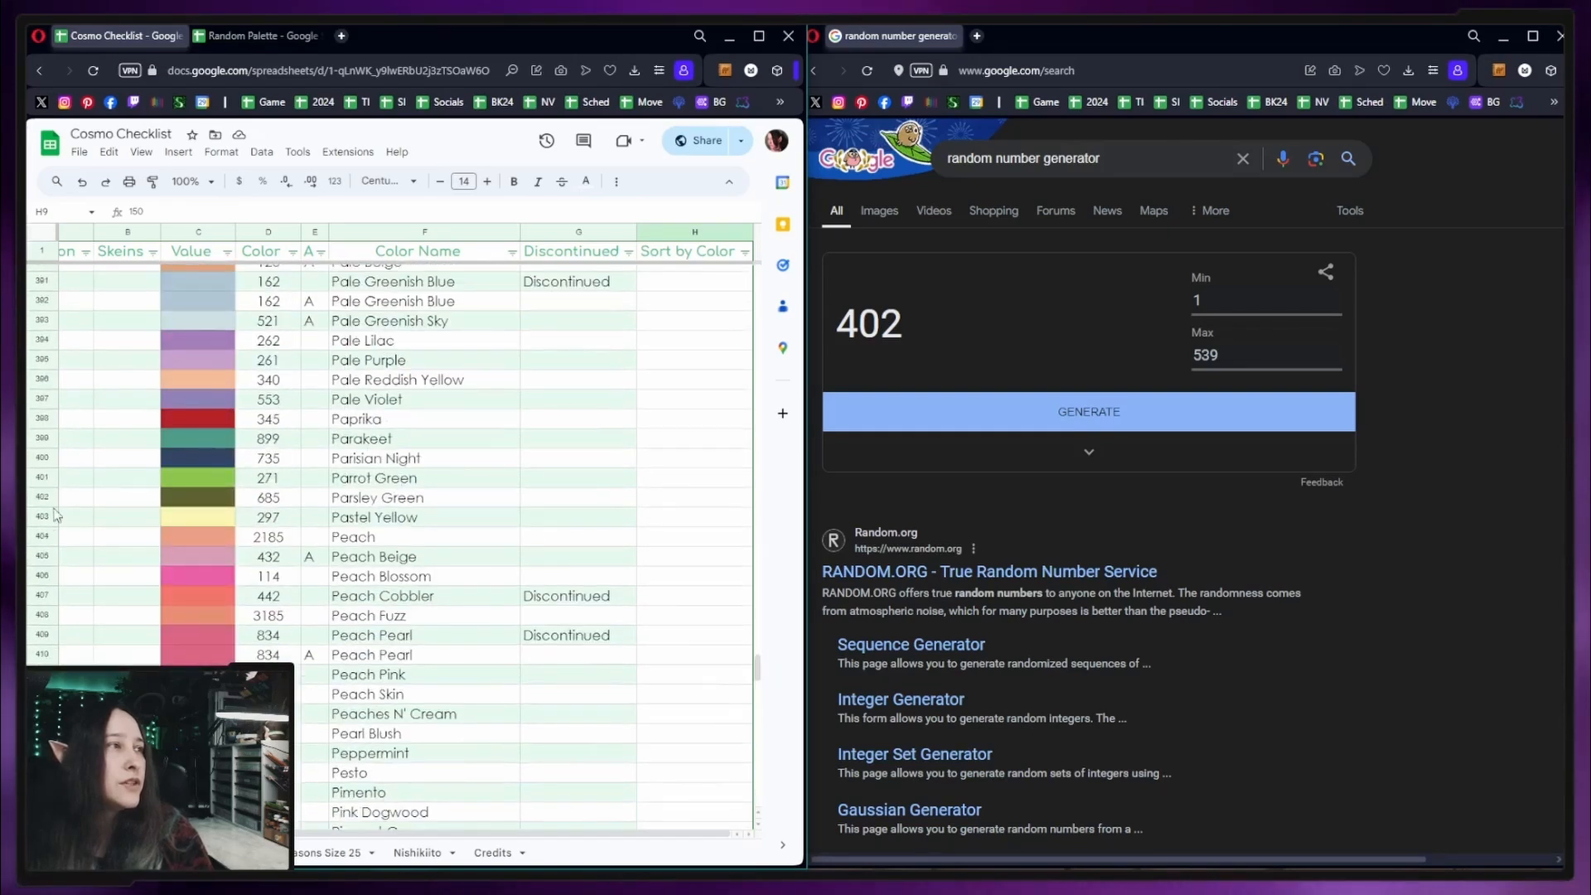
# - Copy the Parsley Green value, color number and name from row 402 into row 4 of the Random Palette spreadsheet
pyautogui.moveTo(198, 497); pyautogui.dragTo(464, 497)
pyautogui.hotkey('ctrl', 'c')
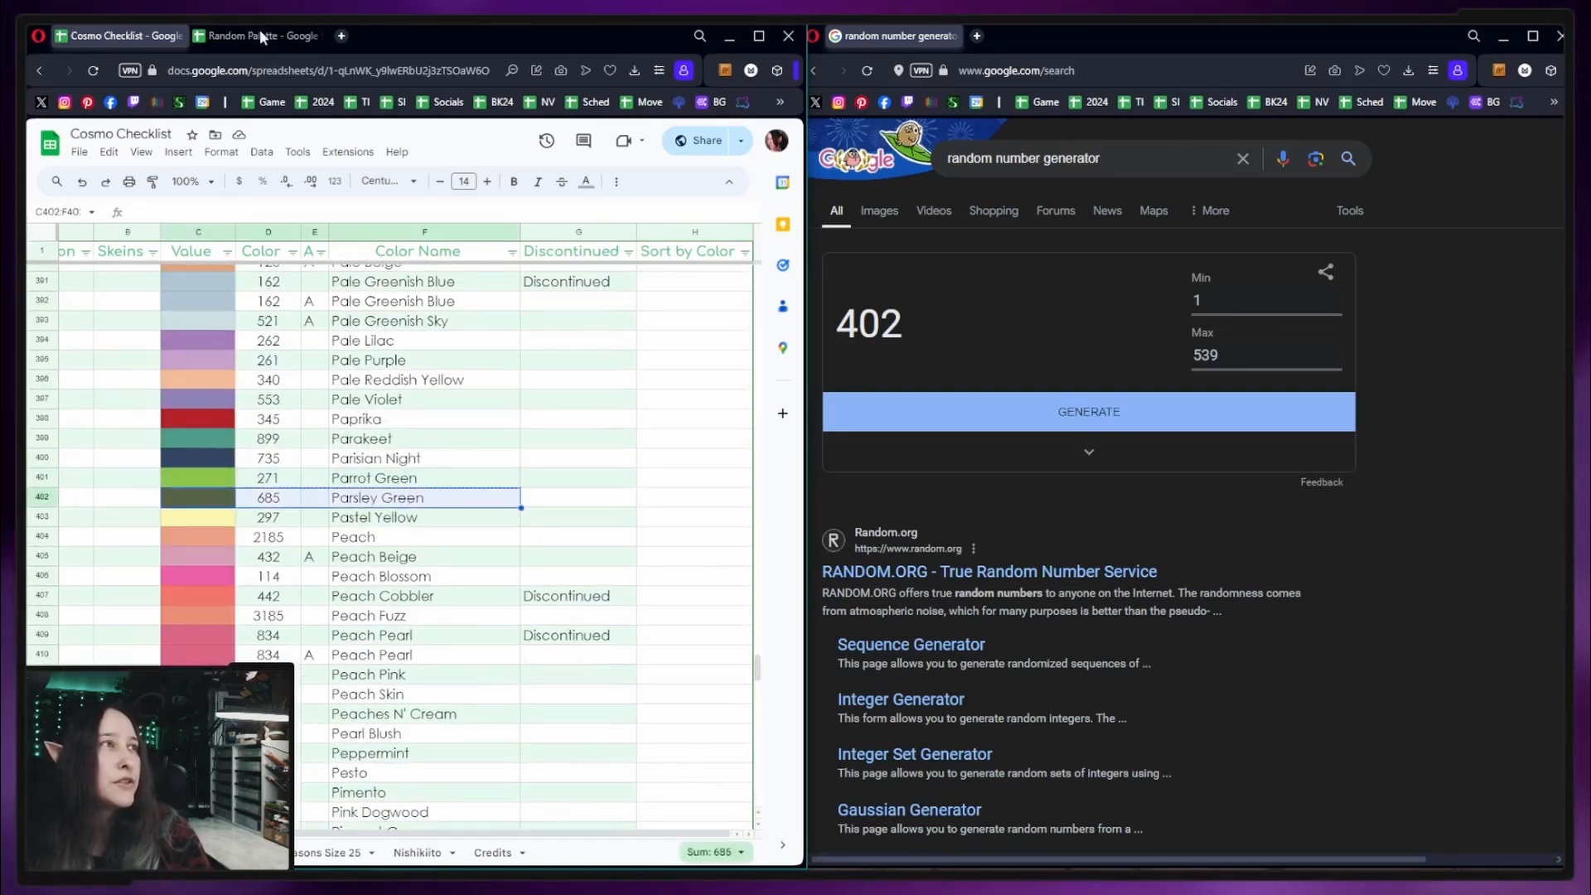
pyautogui.click(261, 34)
pyautogui.click(117, 312)
pyautogui.hotkey('ctrl', 'v')
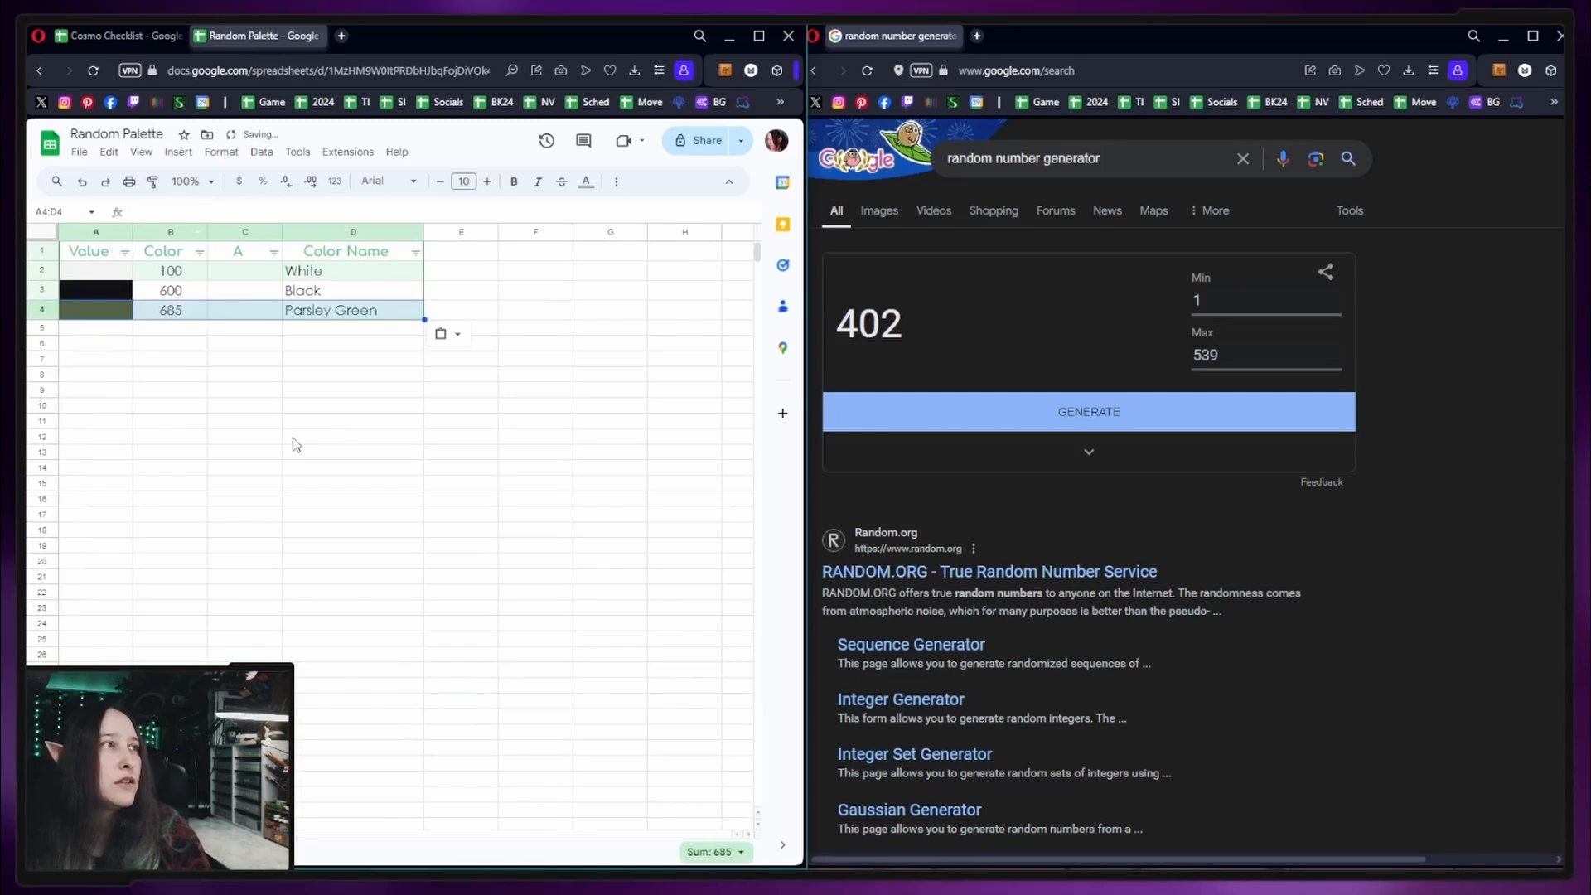
# - Generate a random number and copy the Dark Shadow entry, color 895, from Cosmo Checklist row 159 into row 5 of the Random Palette
pyautogui.click(109, 37)
pyautogui.click(1000, 414)
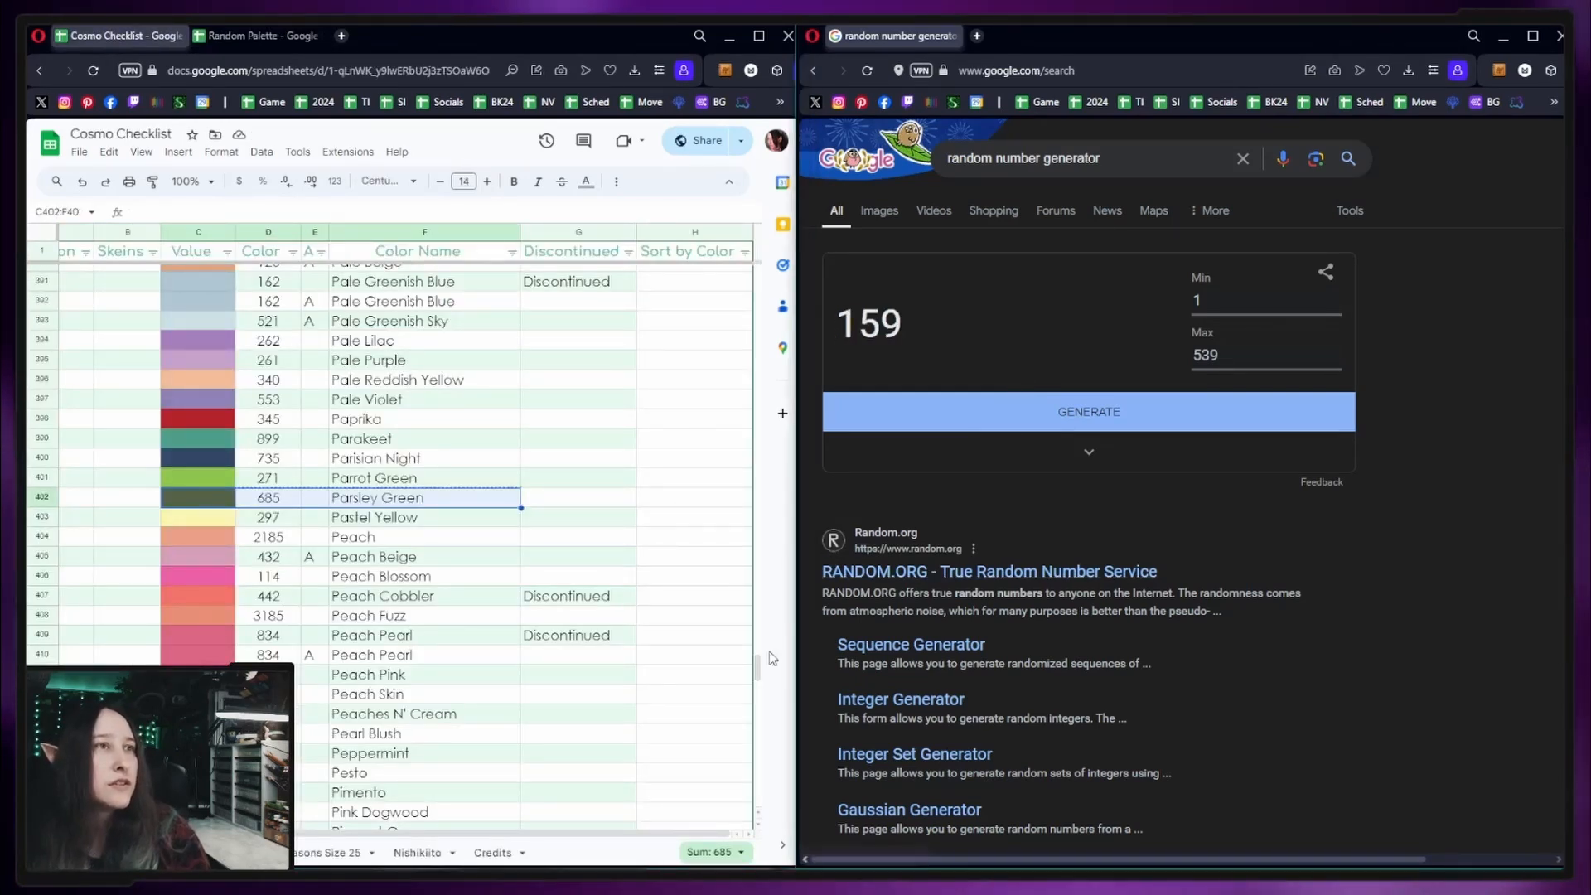
pyautogui.moveTo(757, 663); pyautogui.dragTo(763, 424)
pyautogui.moveTo(199, 578); pyautogui.dragTo(422, 577)
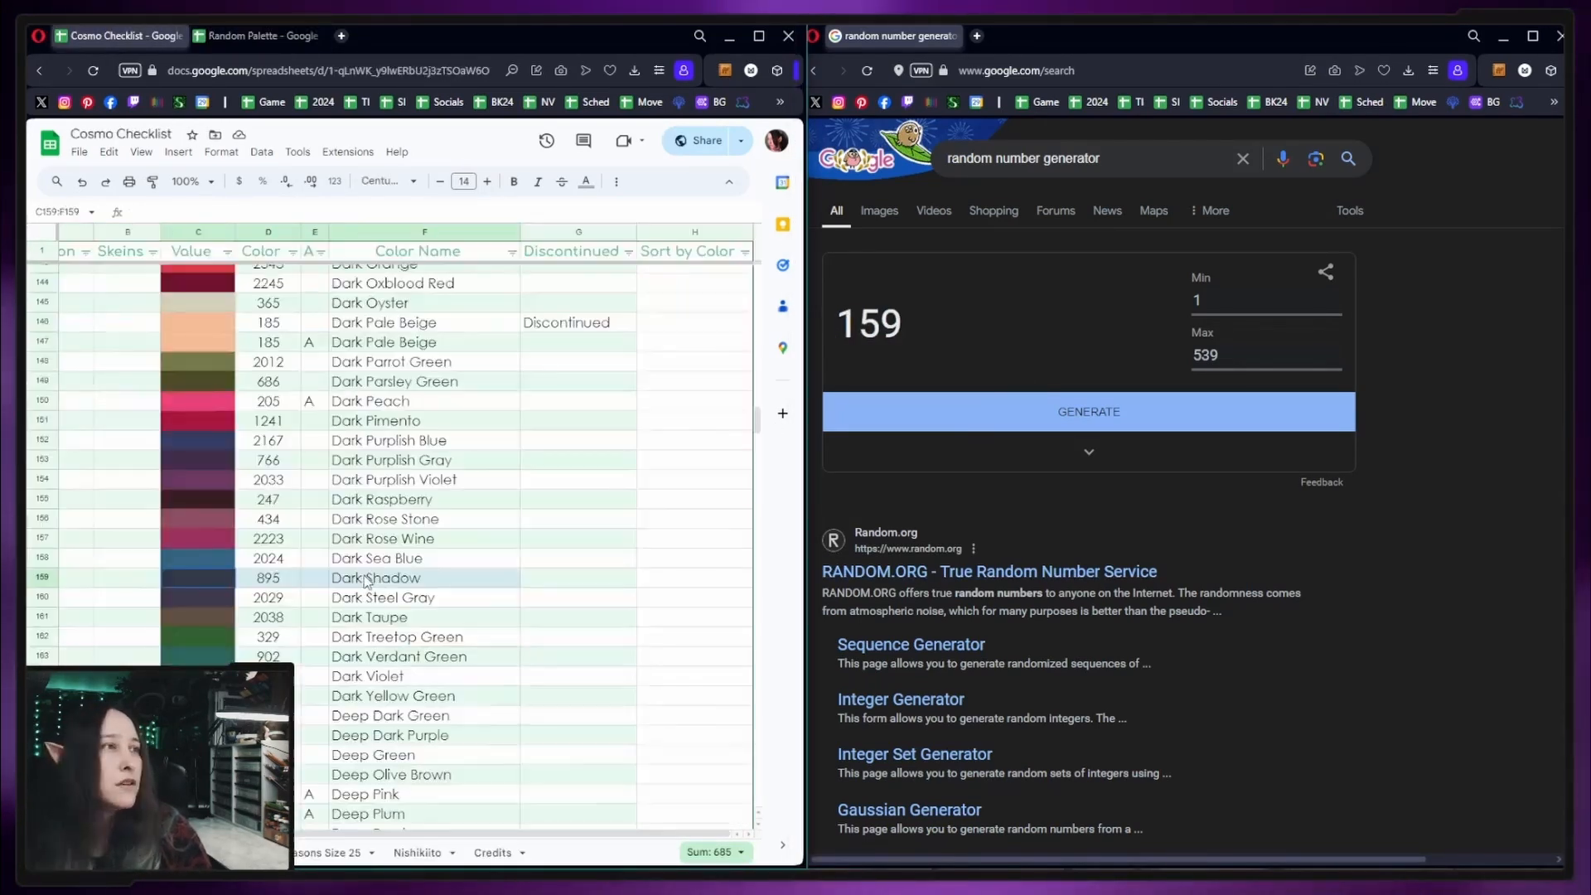
pyautogui.click(247, 33)
pyautogui.click(125, 330)
pyautogui.write('895\t\tDark Shadow')
pyautogui.click(434, 441)
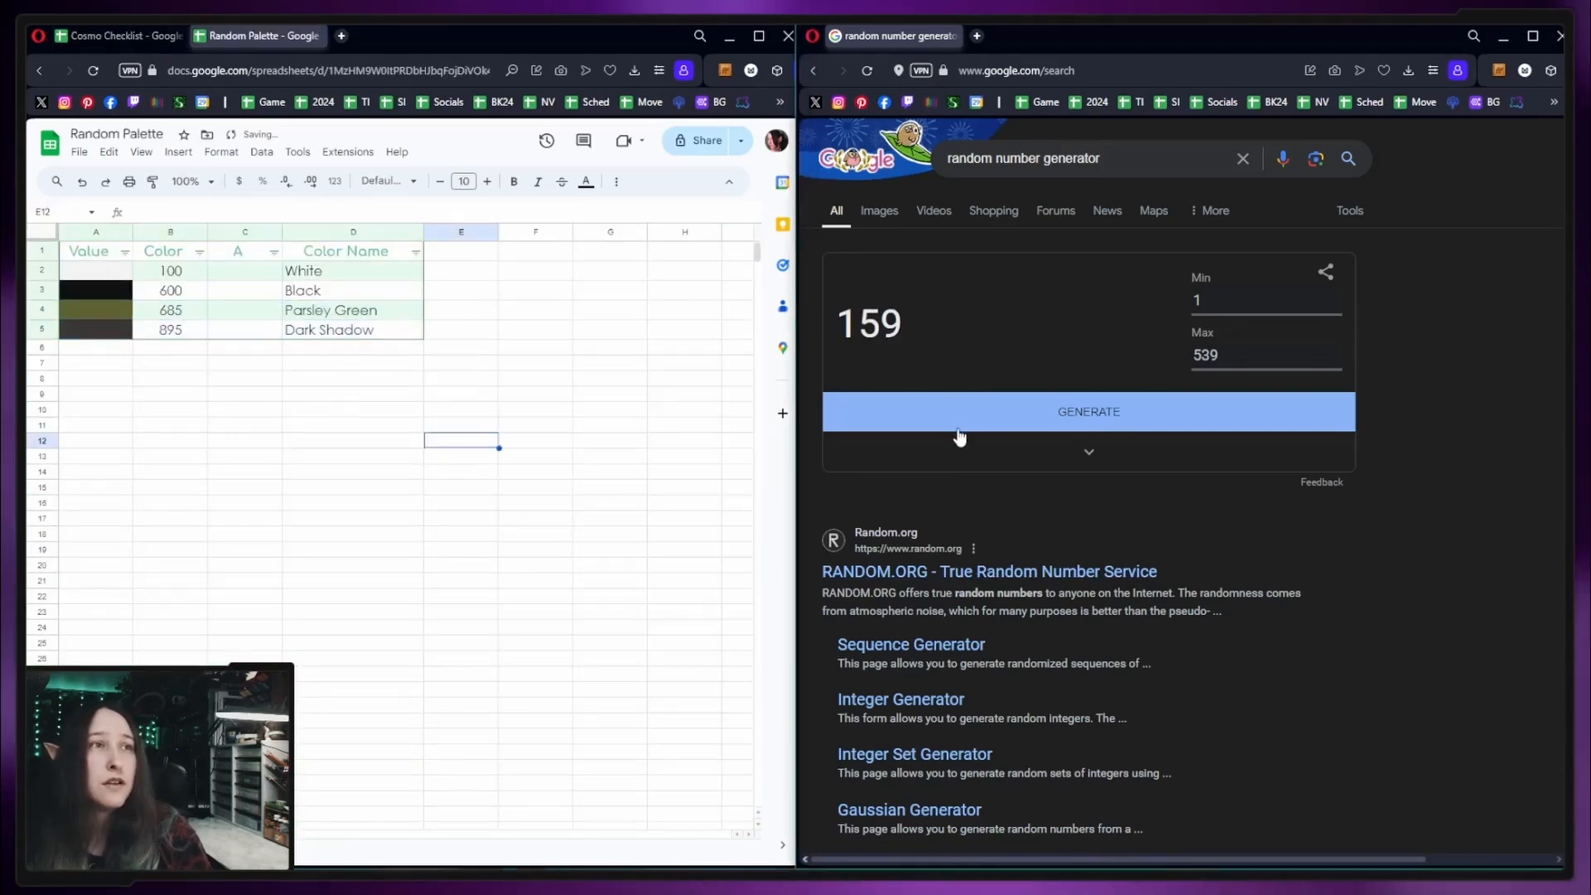
# - Generate a new random number and copy Sunkist Orange, color 342, from Cosmo Checklist row 484 into row 6 of the Random Palette
pyautogui.click(959, 426)
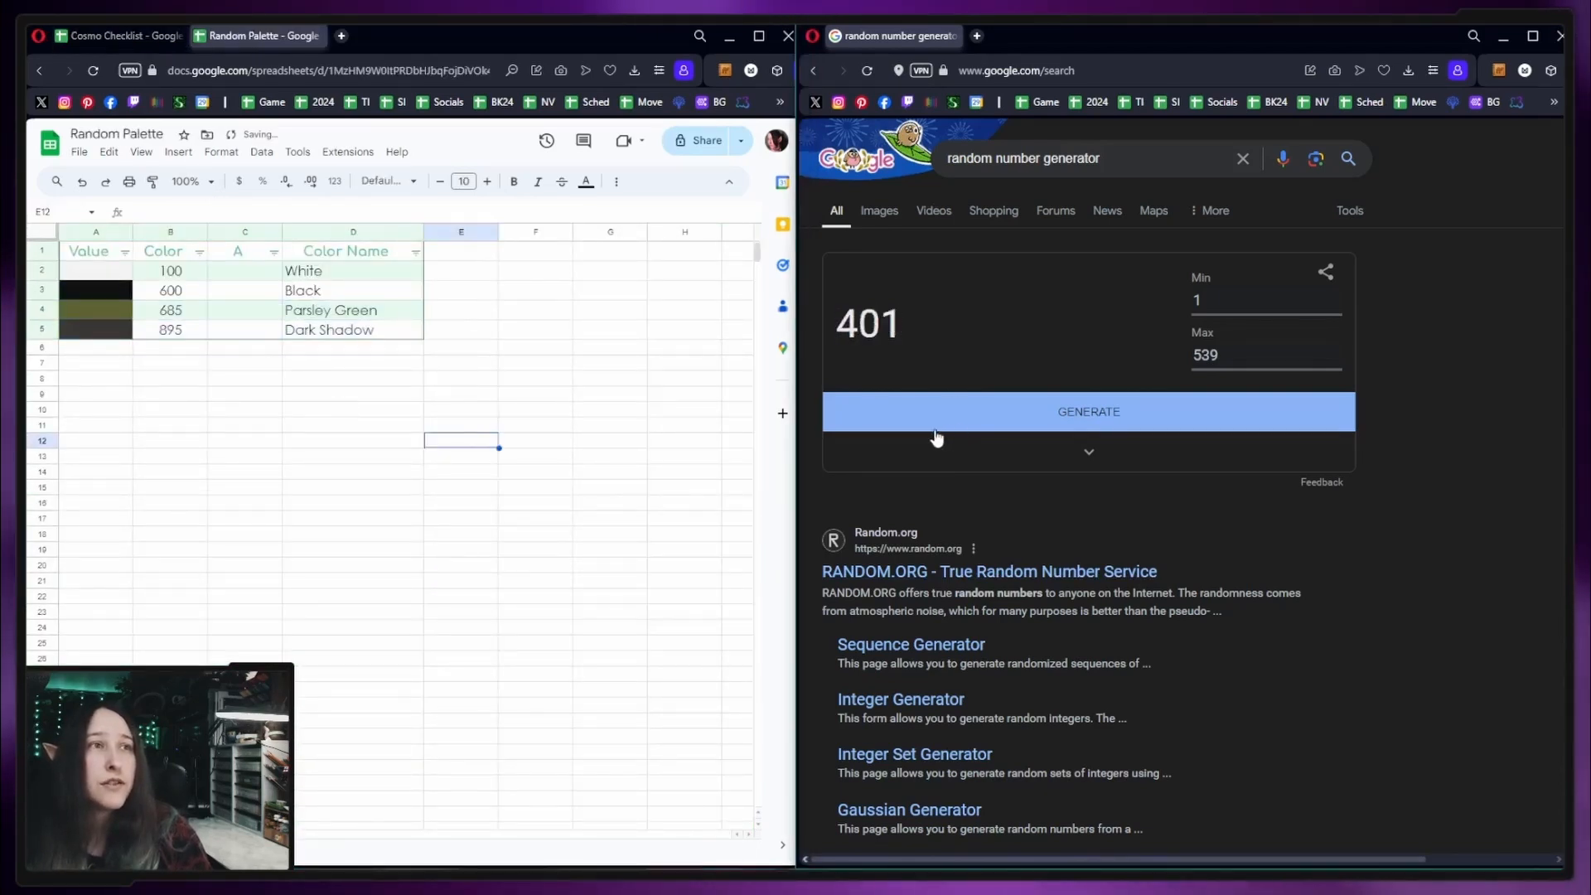
pyautogui.click(96, 33)
pyautogui.moveTo(763, 419); pyautogui.dragTo(744, 746)
pyautogui.moveTo(182, 520); pyautogui.dragTo(435, 516)
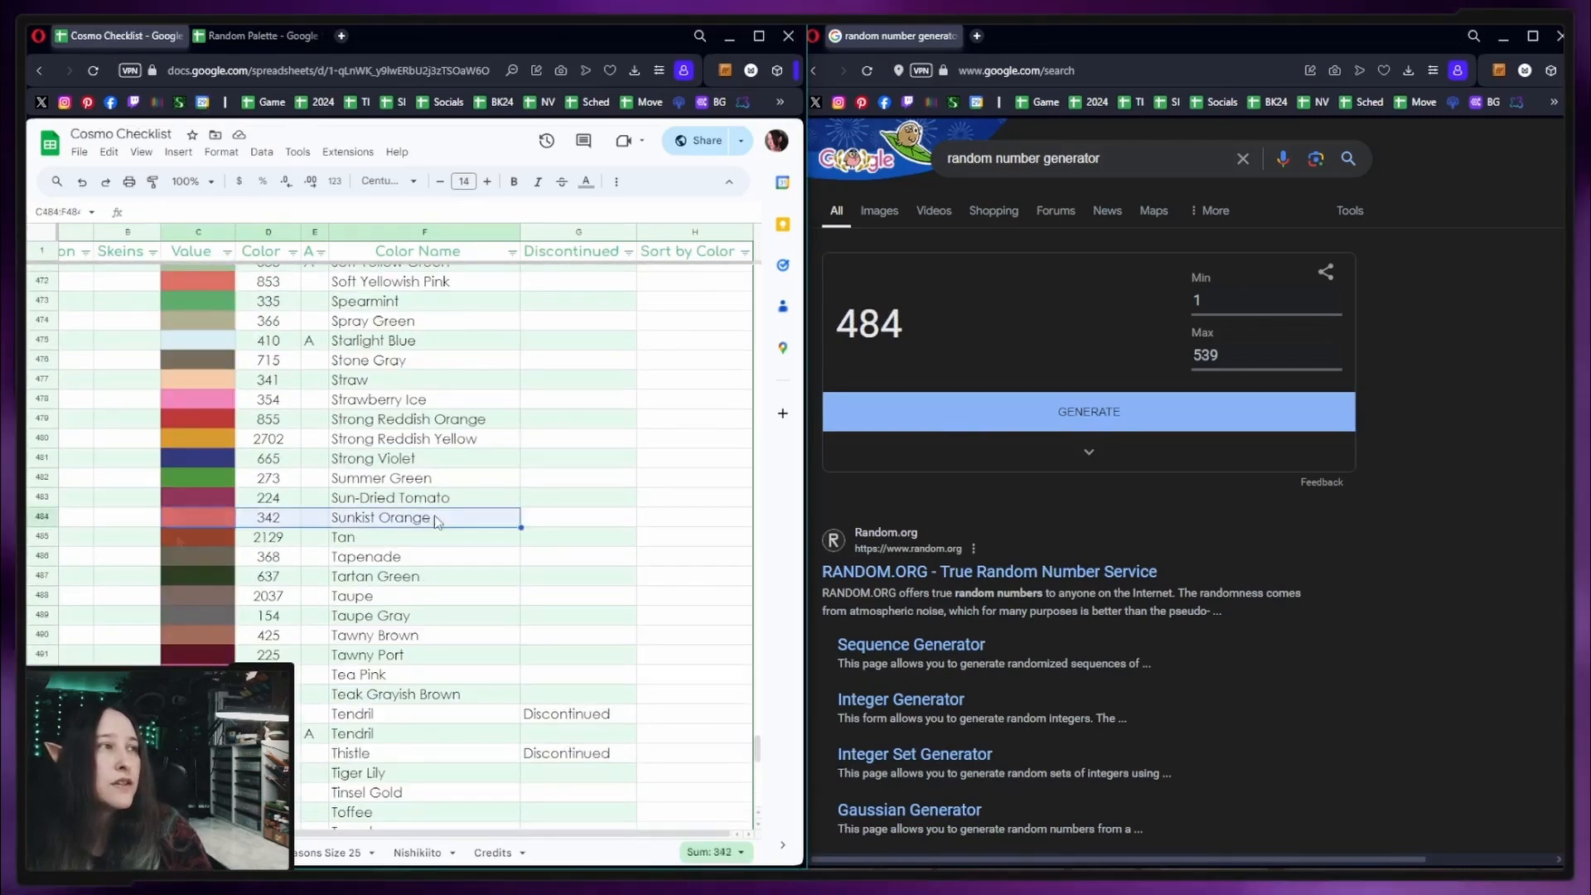
pyautogui.click(332, 853)
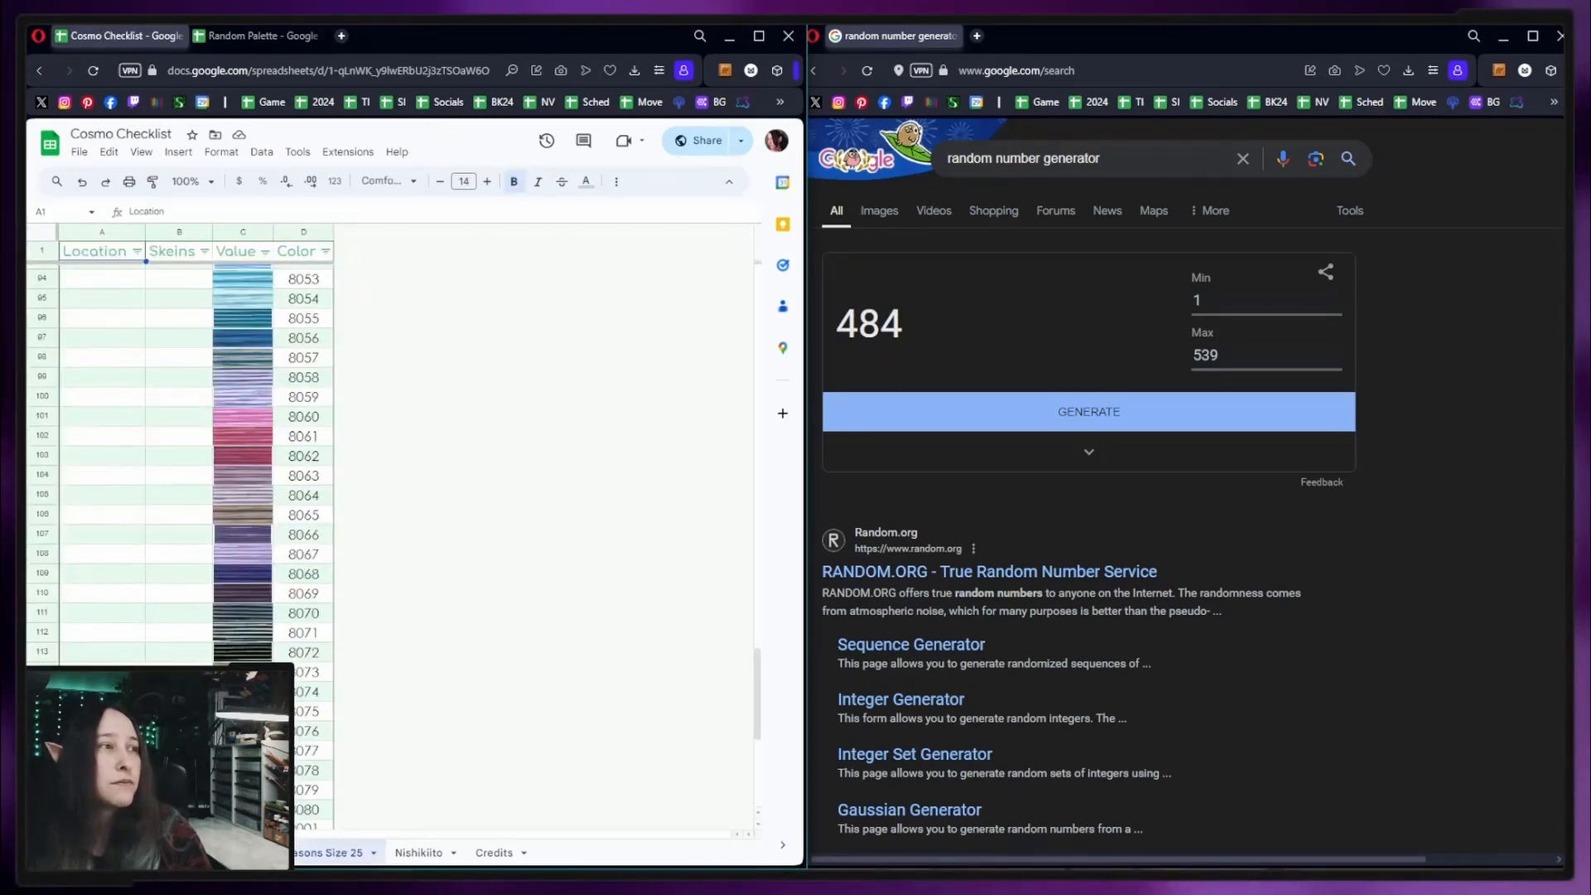
pyautogui.hotkey('ctrl', 'pageup')
pyautogui.click(255, 36)
pyautogui.click(115, 351)
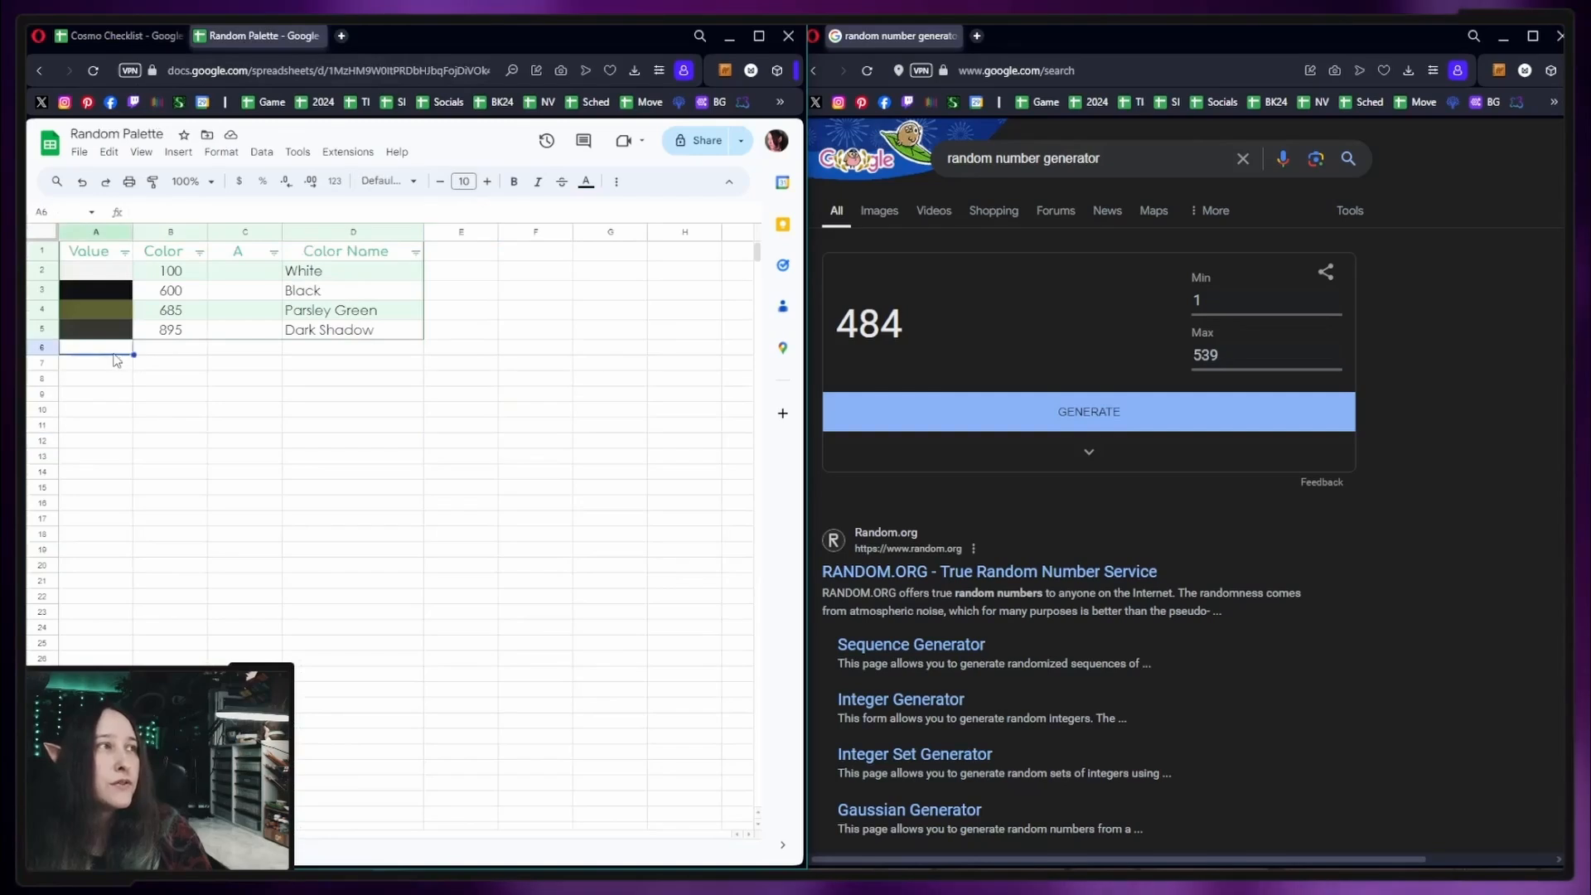
pyautogui.write('342\t\tSunkist Orange')
# - Generate another random number, copy the White entry from Cosmo Checklist row 529 and check it against the colors in the Random Palette
pyautogui.click(957, 412)
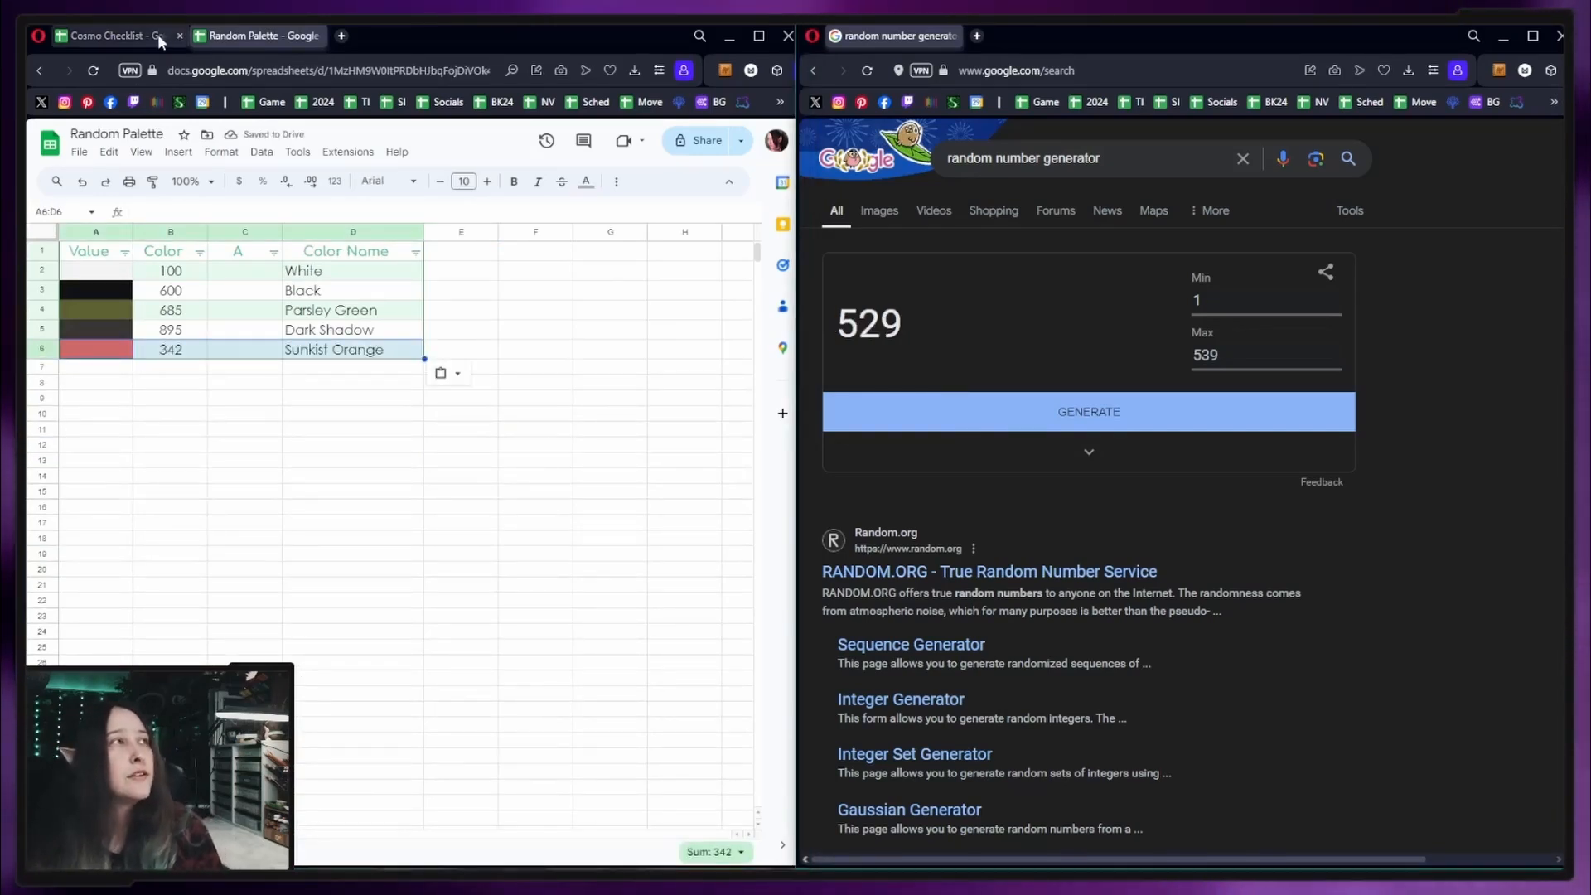
pyautogui.click(160, 39)
pyautogui.scroll(-10, 750, 728)
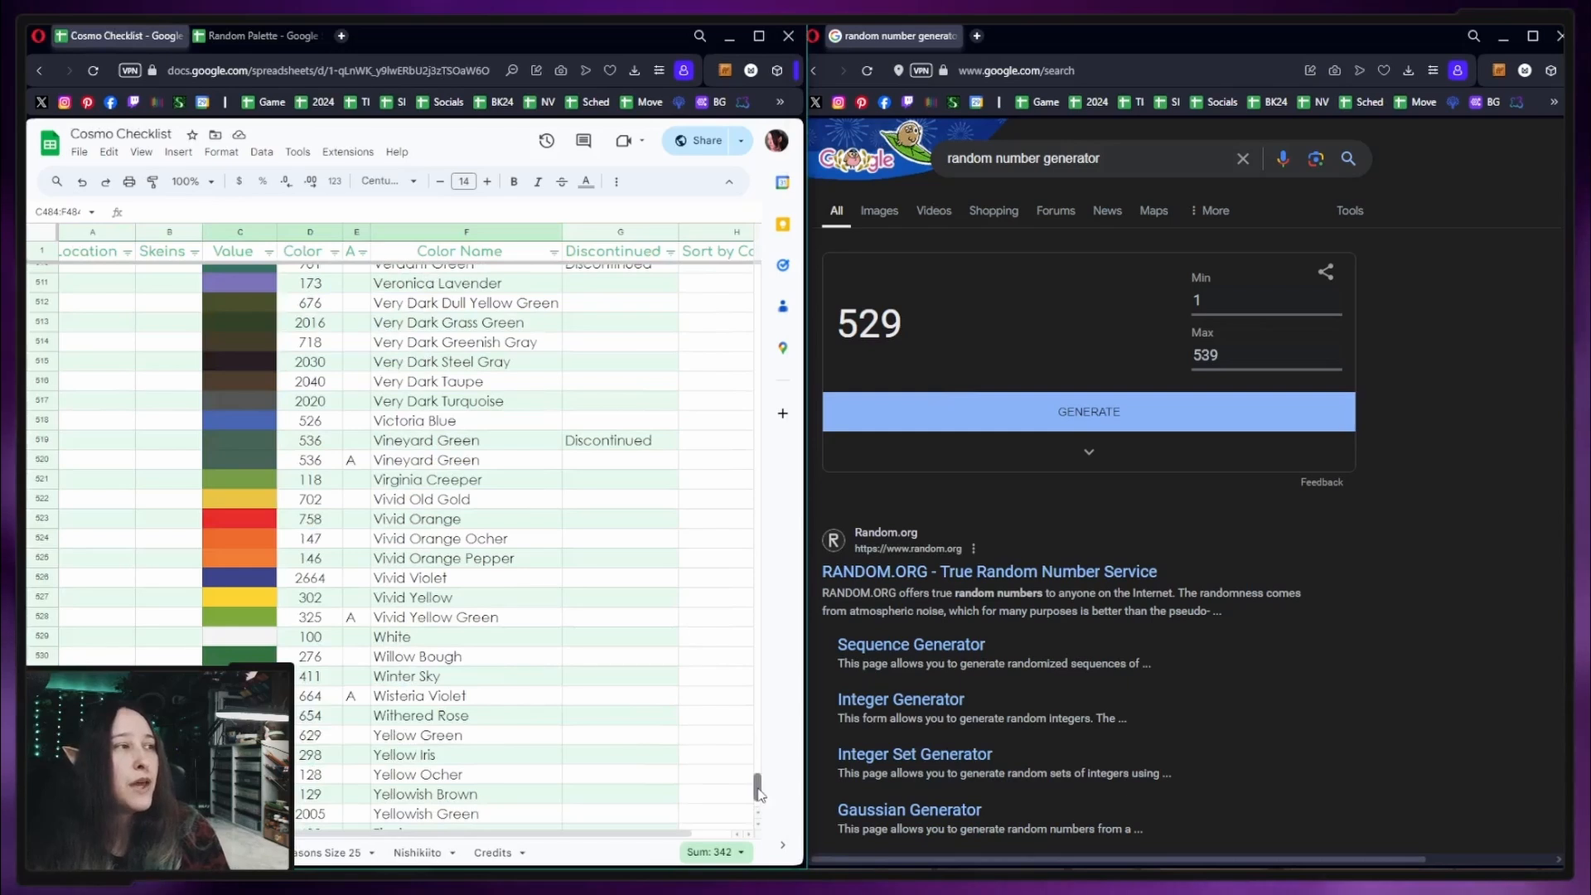
pyautogui.moveTo(233, 641); pyautogui.dragTo(409, 647)
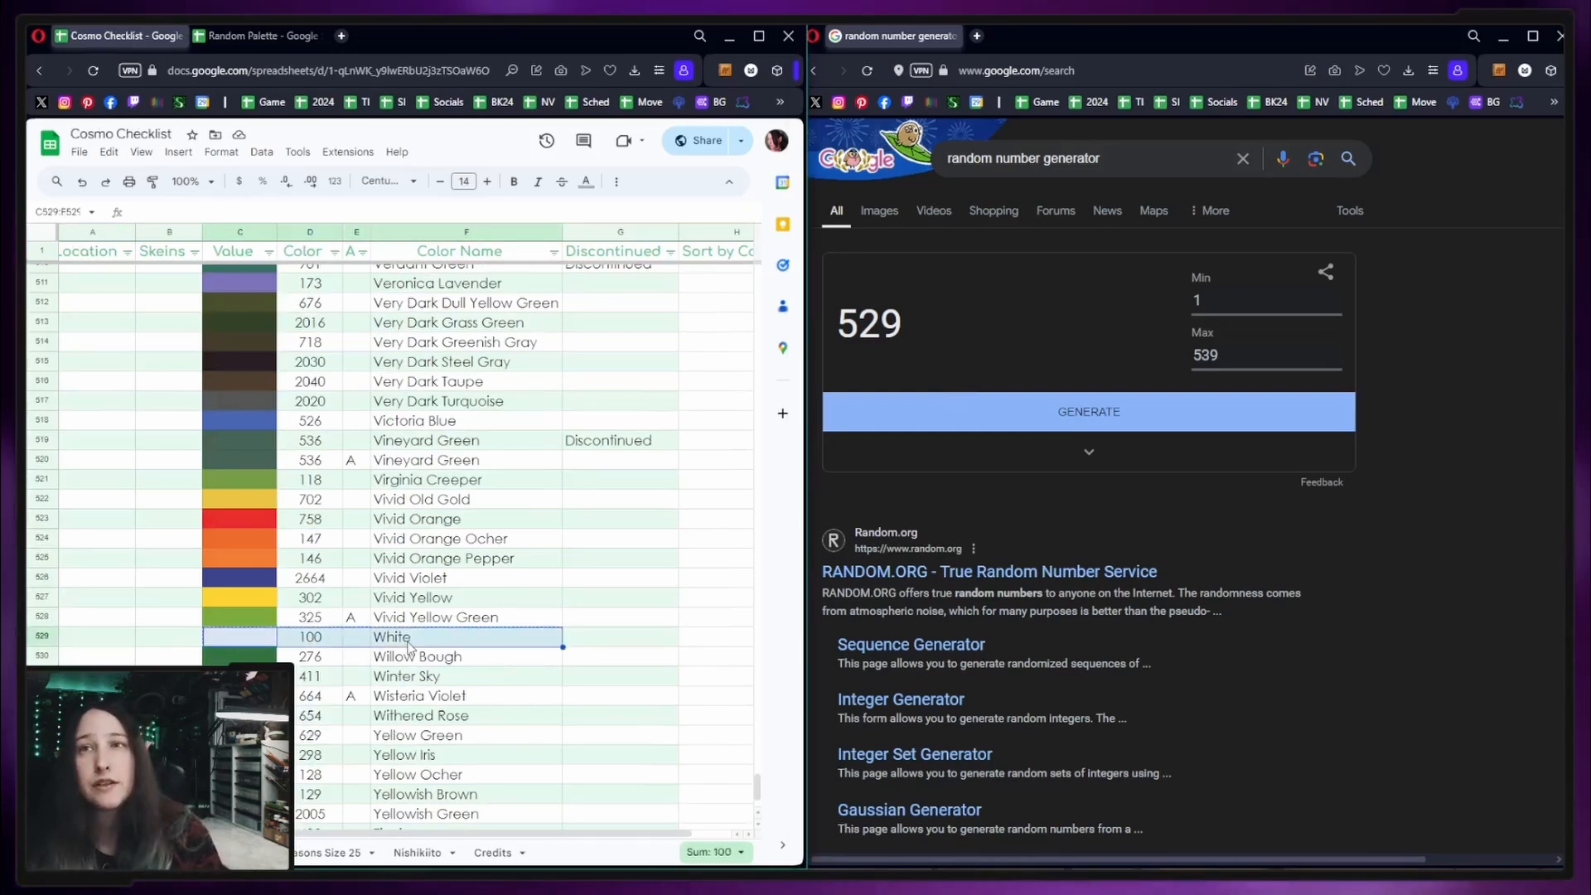
pyautogui.click(257, 35)
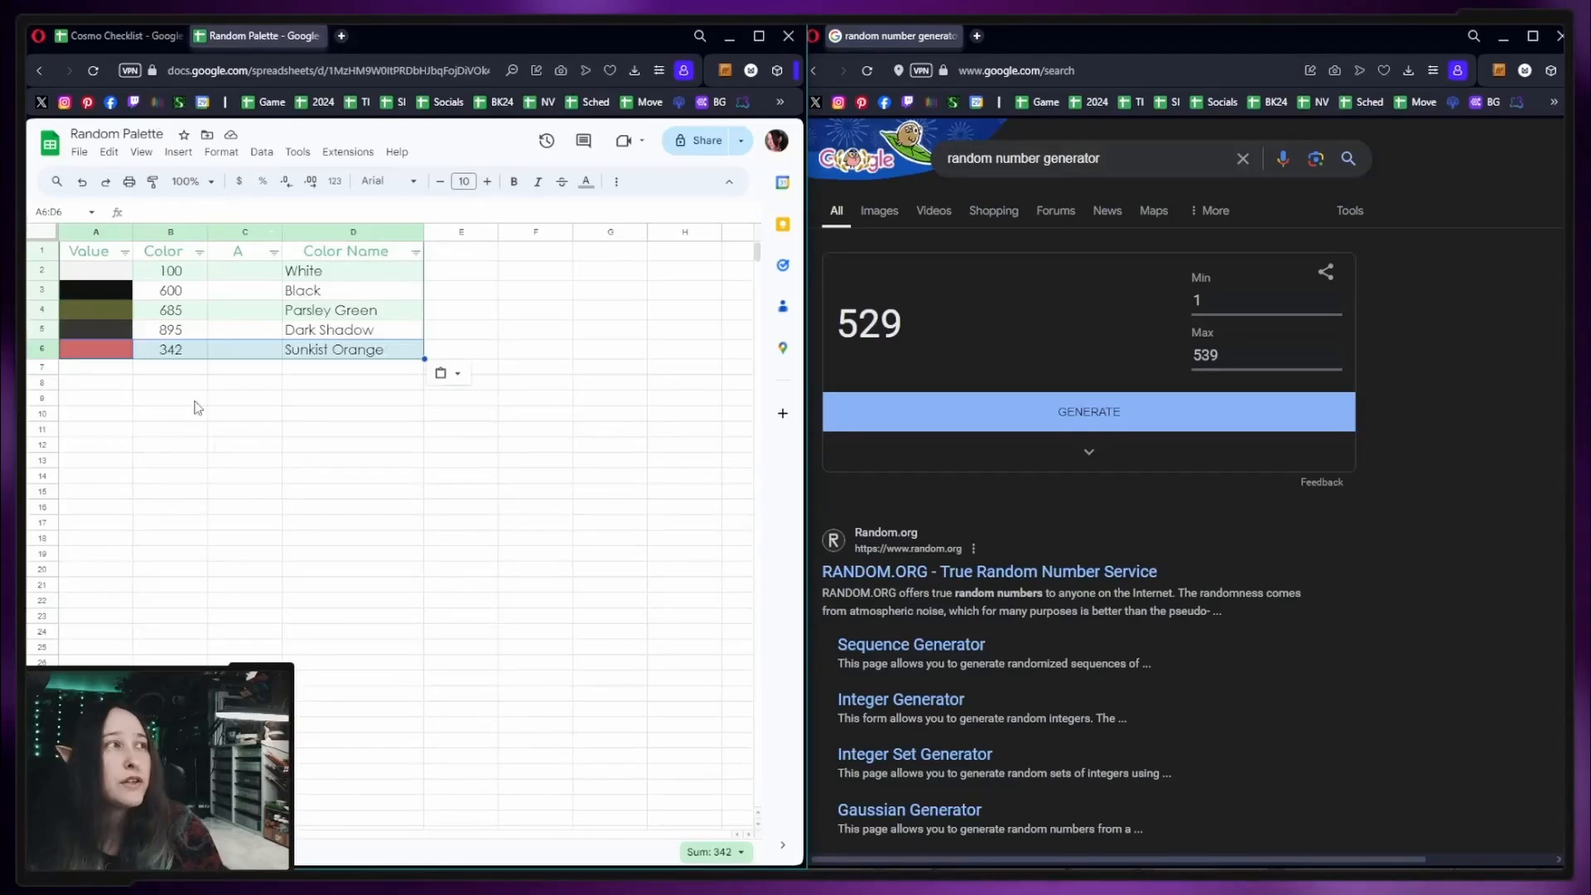
pyautogui.click(107, 38)
# - Generate a replacement random number and copy India Ink, color 734, from Cosmo Checklist row 251 into row 7 of the Random Palette
pyautogui.click(911, 418)
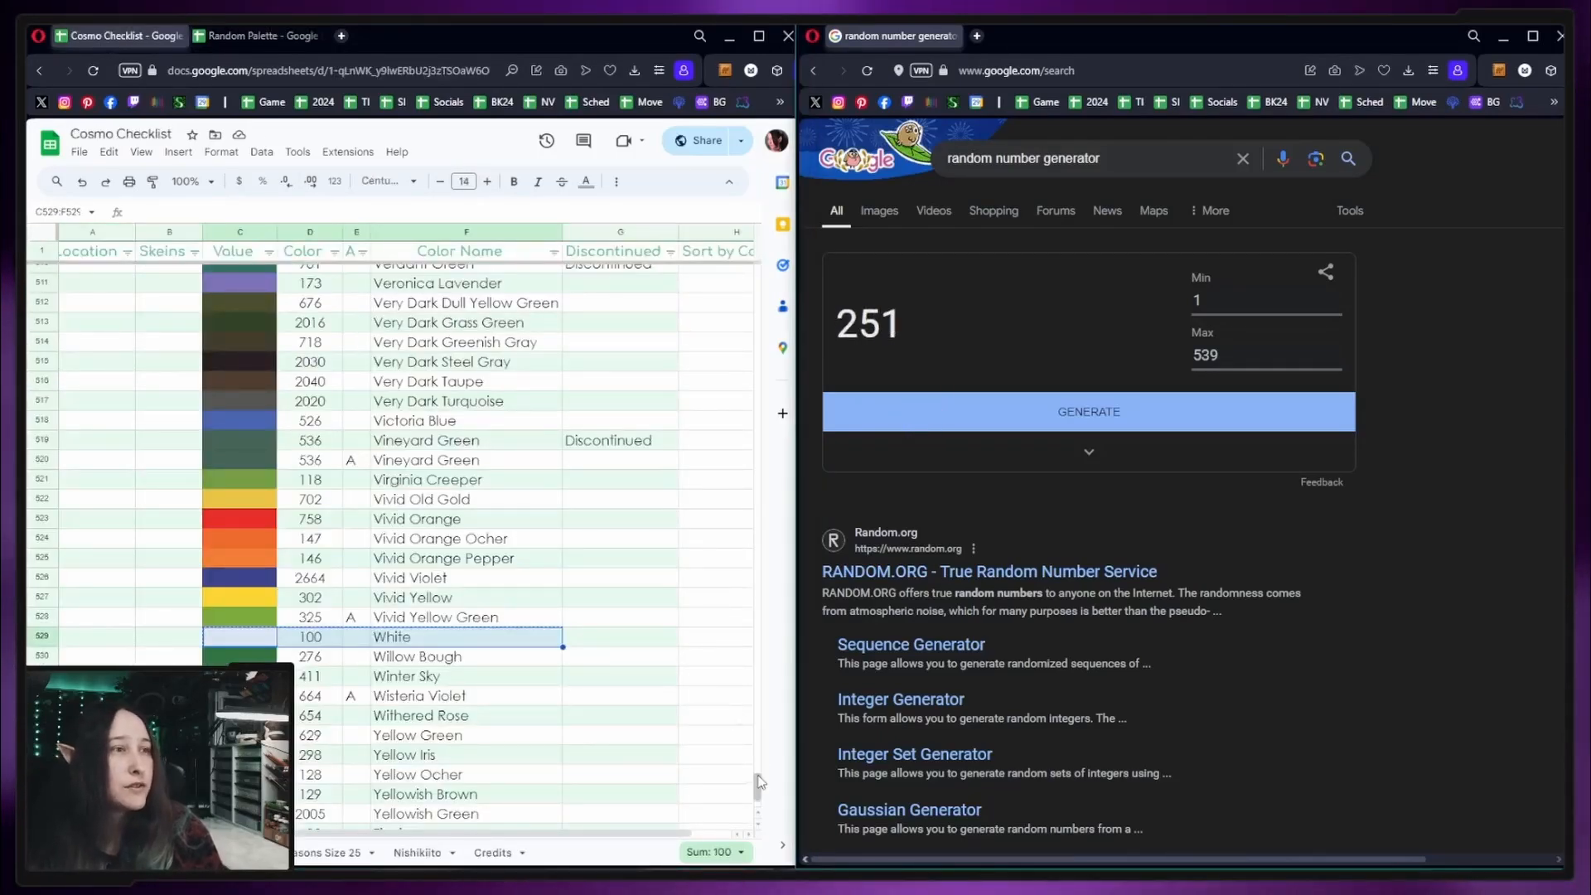
pyautogui.moveTo(758, 782); pyautogui.dragTo(757, 522)
pyautogui.moveTo(240, 665); pyautogui.dragTo(454, 670)
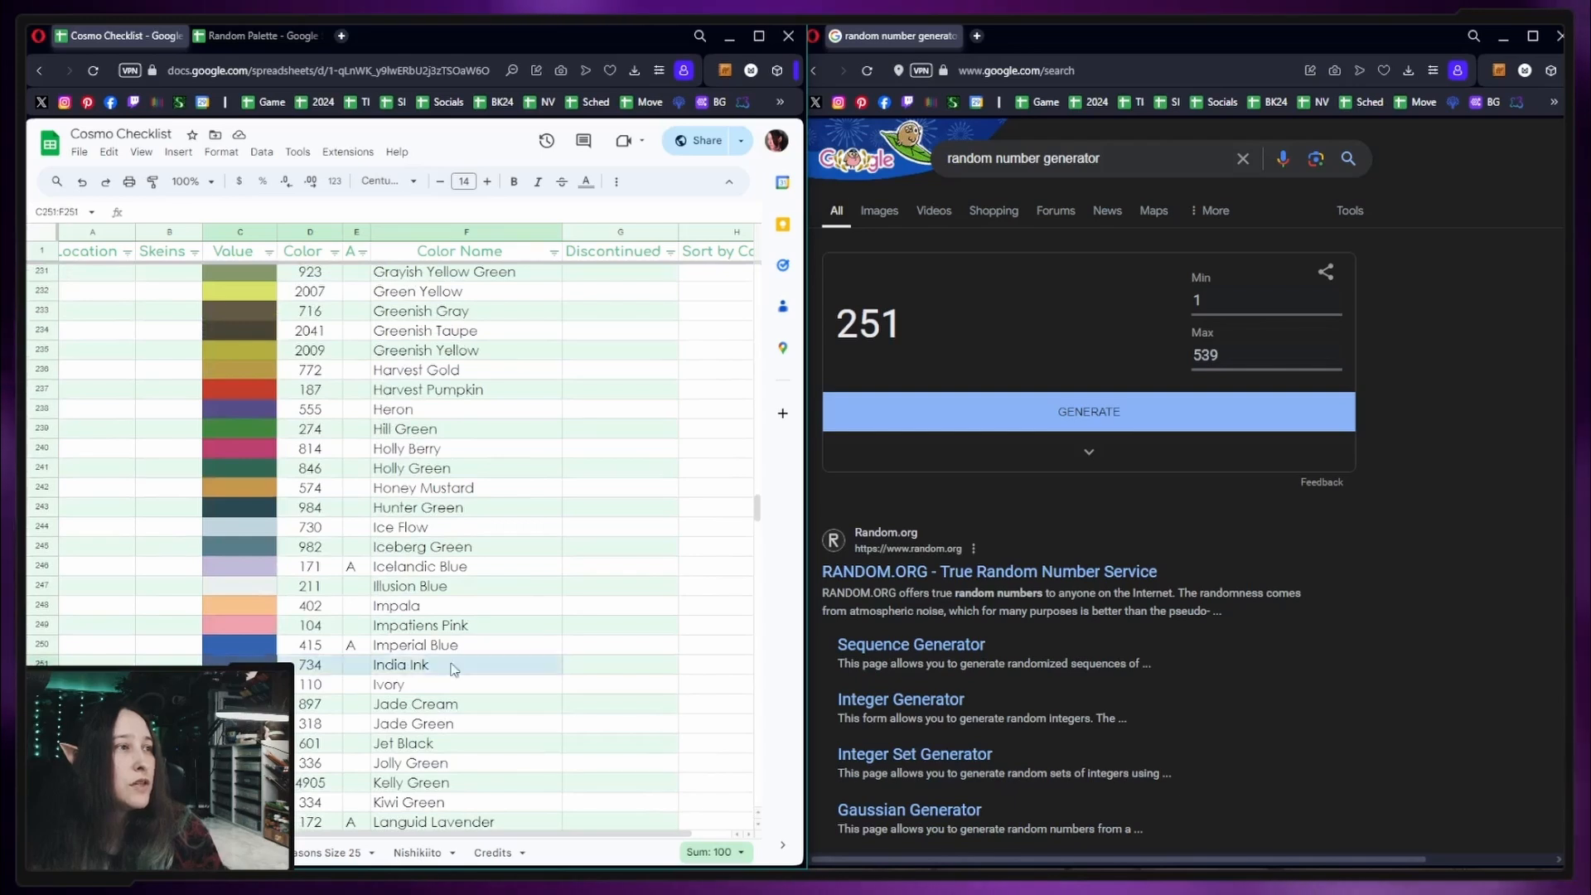
pyautogui.click(225, 37)
pyautogui.click(122, 380)
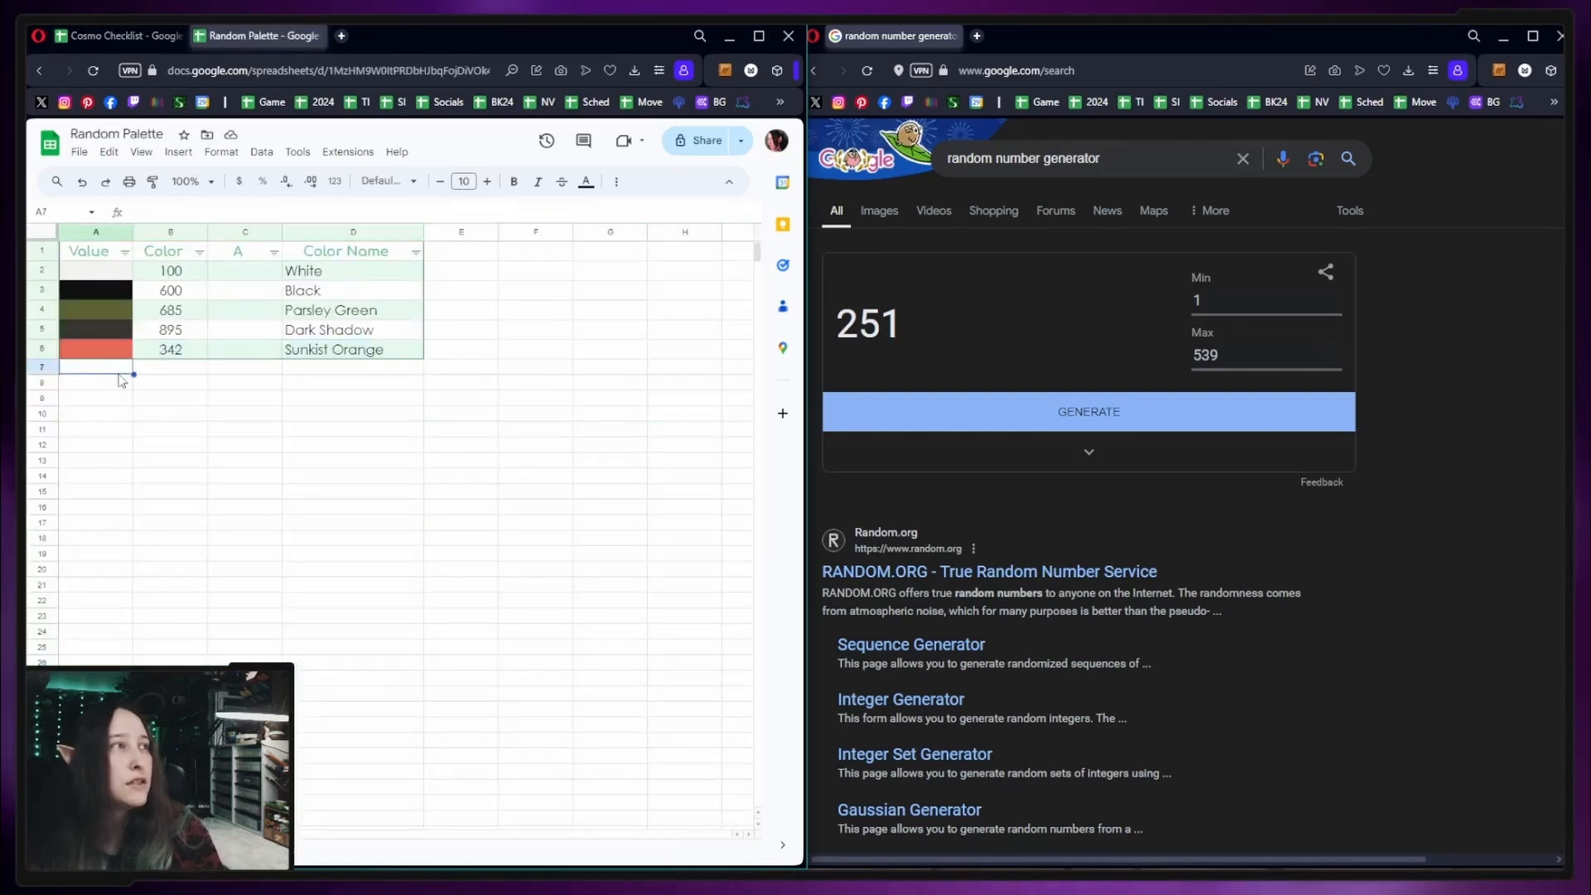
pyautogui.write('734\t\tIndia Ink')
pyautogui.click(454, 525)
# - Generate the next random row number and copy the Fawn entry, color 234, from the Cosmo Checklist into row 8 of the Random Palette
pyautogui.click(980, 421)
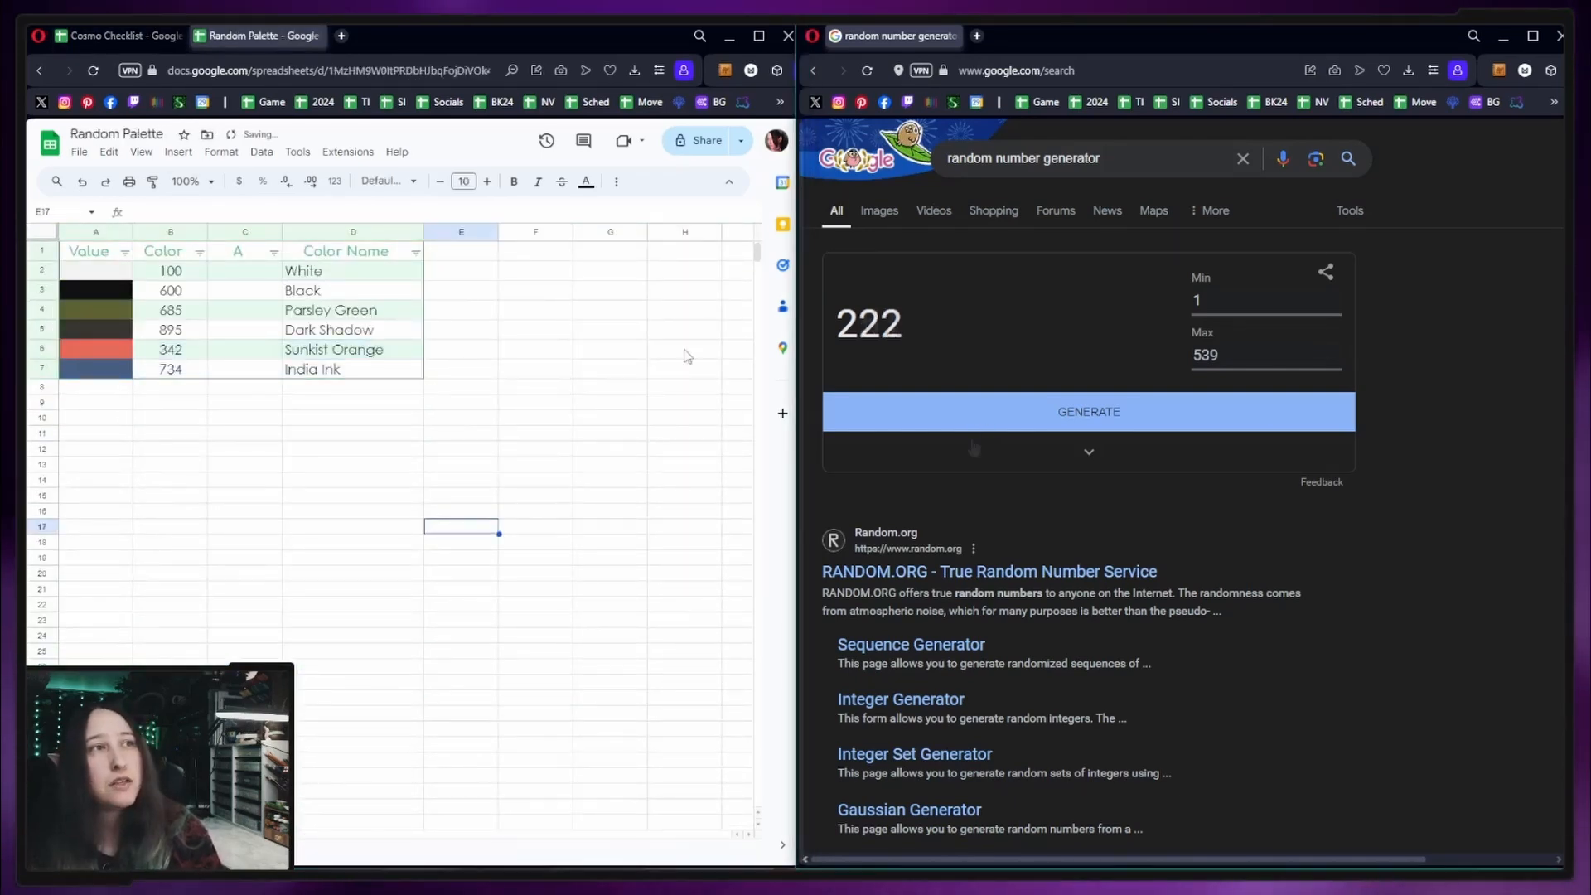
pyautogui.click(124, 36)
pyautogui.moveTo(757, 494); pyautogui.dragTo(757, 464)
pyautogui.click(248, 36)
pyautogui.click(124, 36)
pyautogui.moveTo(242, 523); pyautogui.dragTo(489, 523)
pyautogui.hotkey('ctrl', 'c')
pyautogui.click(248, 37)
pyautogui.click(116, 400)
pyautogui.hotkey('ctrl', 'v')
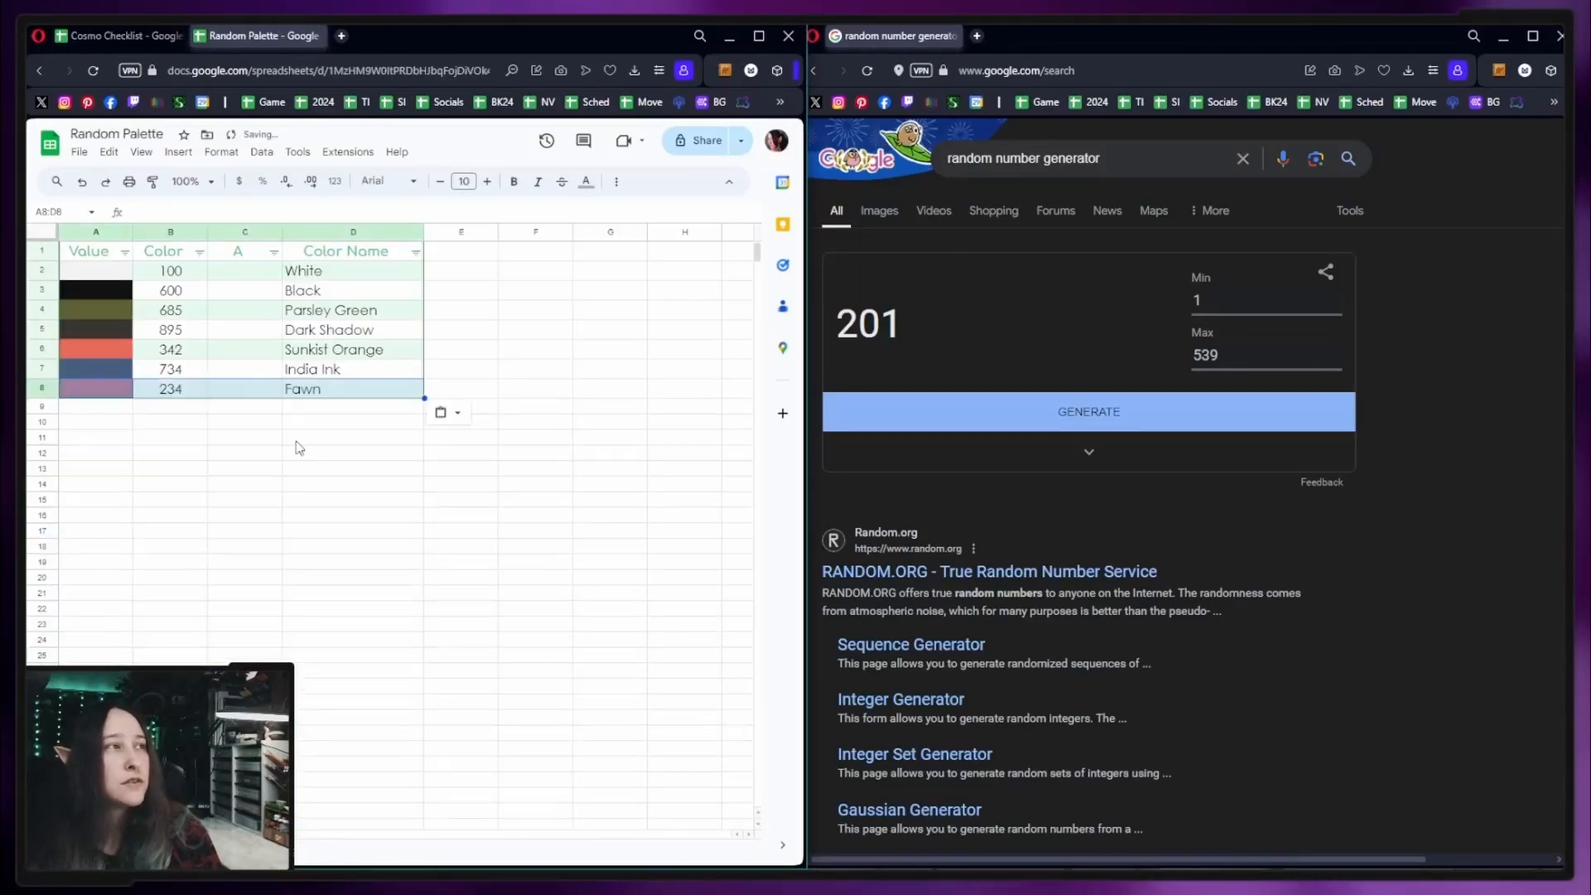
pyautogui.click(356, 453)
# - Generate a random number and copy the Oatmeal entry, color 151, from Cosmo Checklist row 374 into row 9 of the Random Palette
pyautogui.click(953, 418)
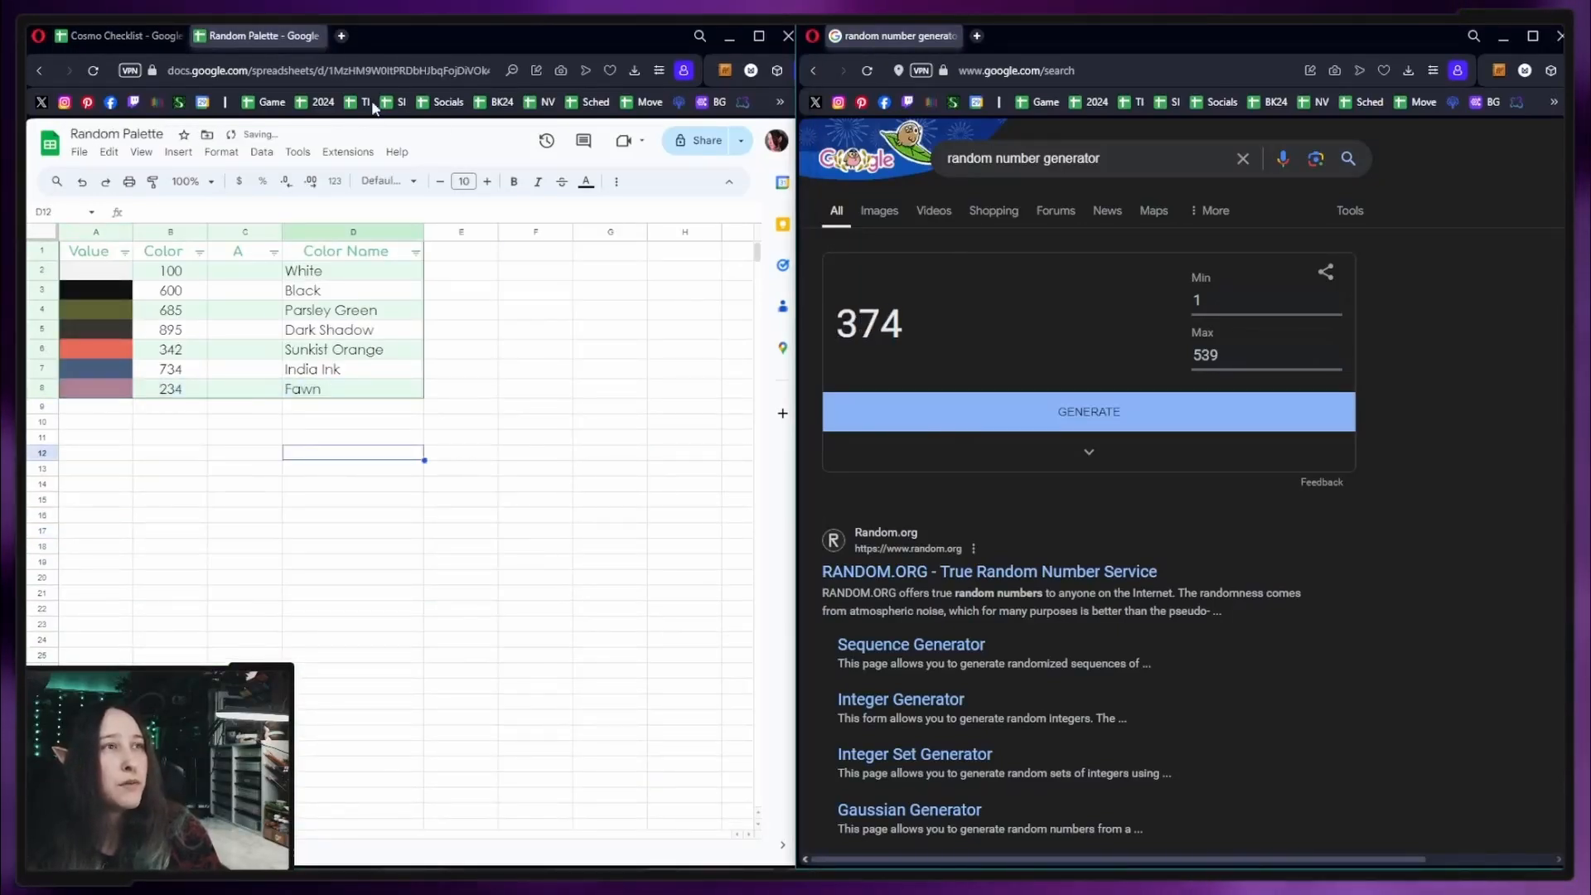
pyautogui.click(125, 36)
pyautogui.moveTo(757, 466); pyautogui.dragTo(757, 638)
pyautogui.moveTo(240, 509); pyautogui.dragTo(480, 509)
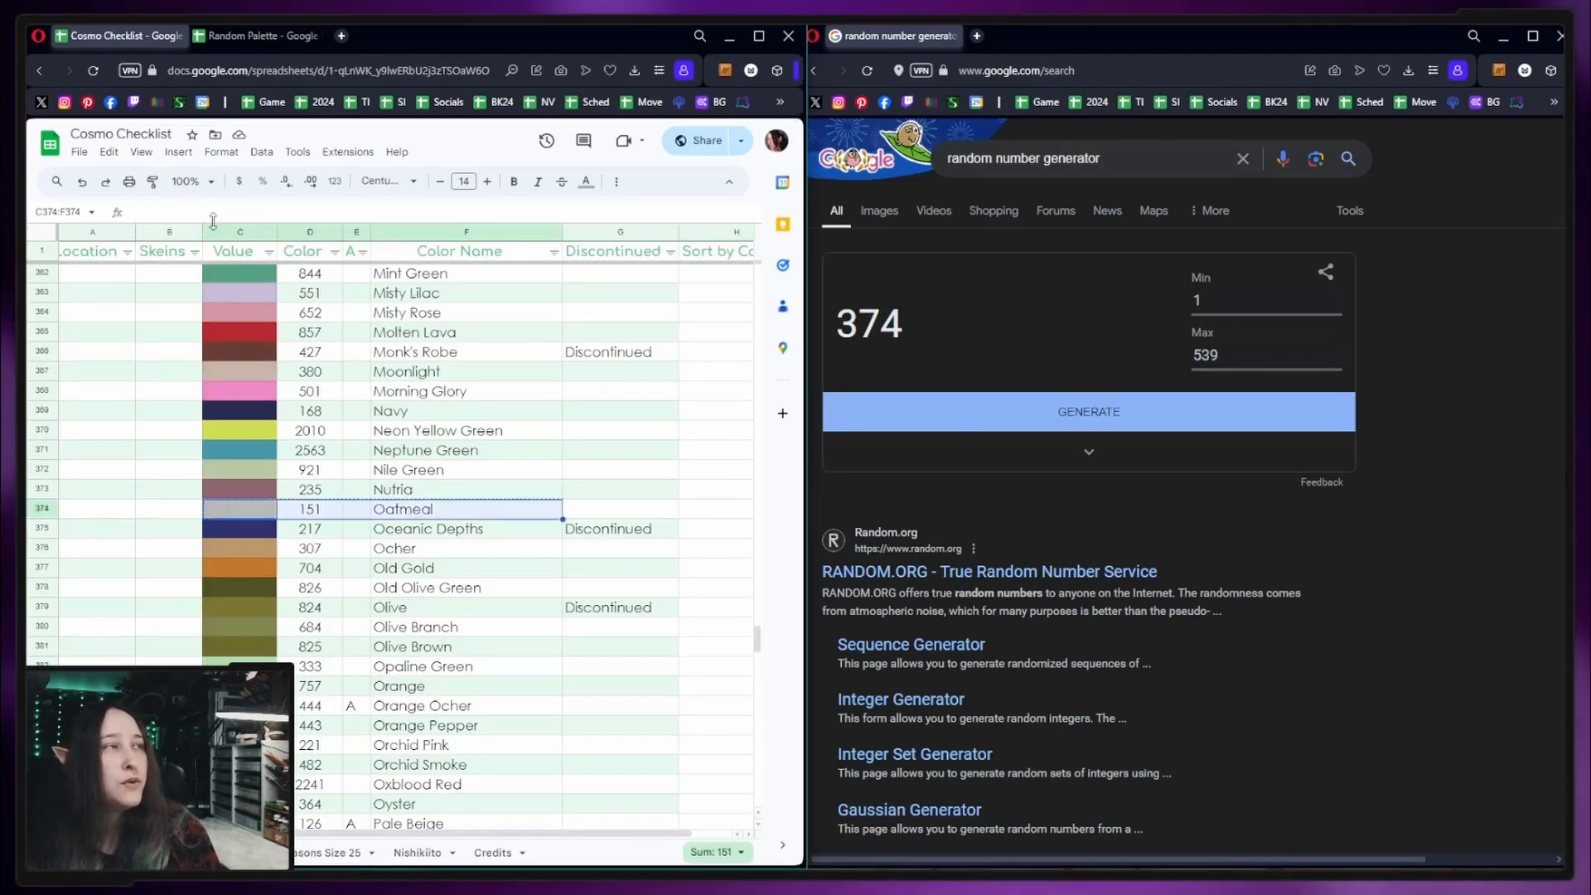
pyautogui.click(350, 852)
pyautogui.click(236, 852)
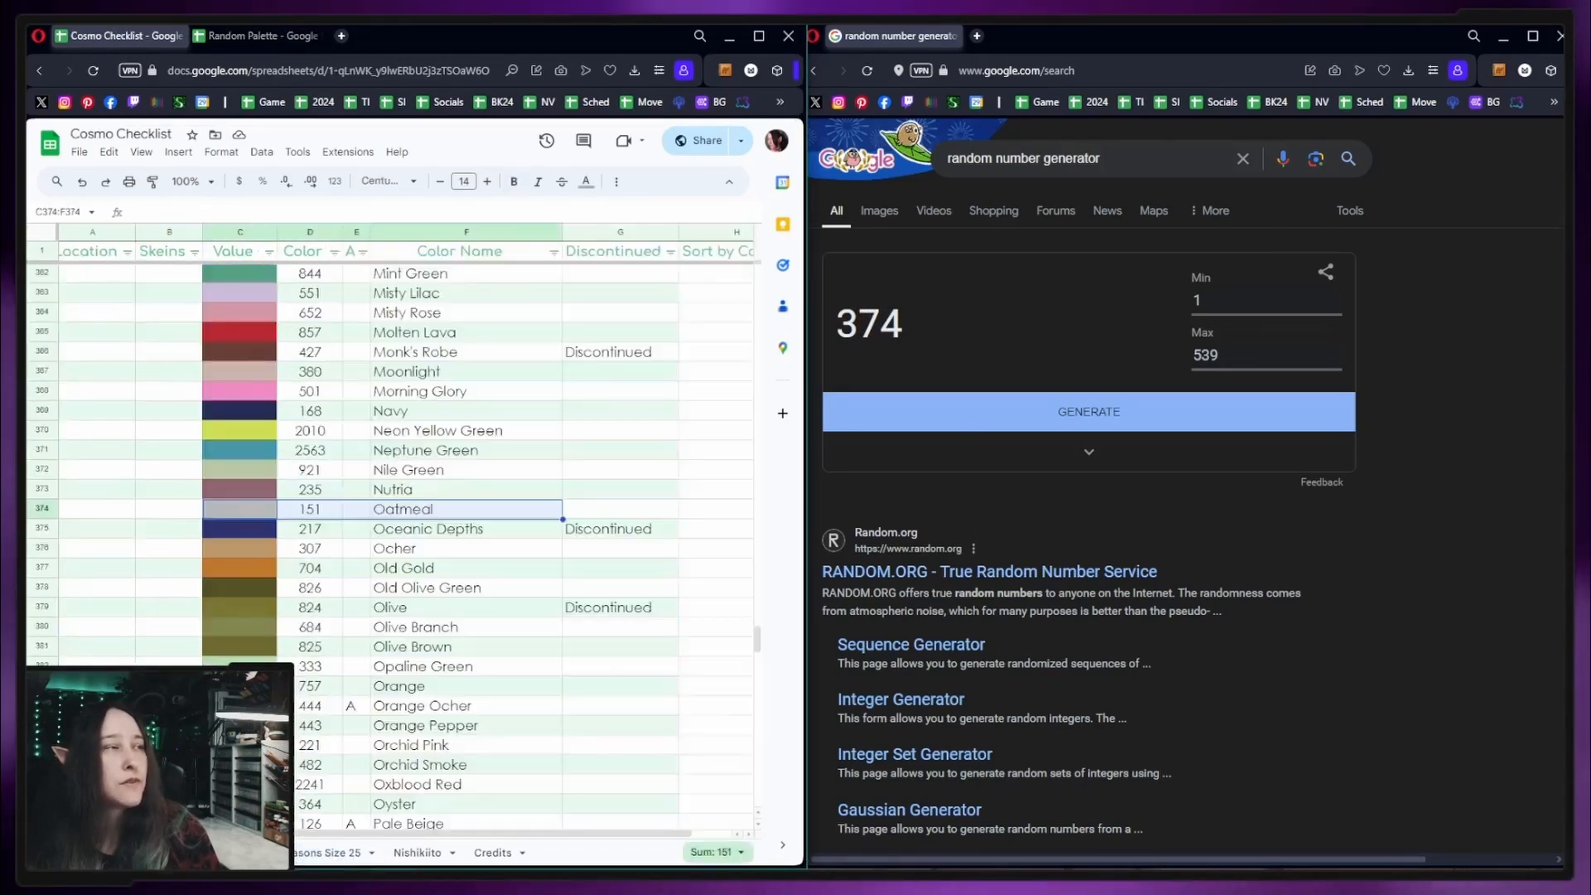
pyautogui.click(251, 38)
pyautogui.click(127, 409)
pyautogui.hotkey('ctrl', 'v')
pyautogui.click(487, 521)
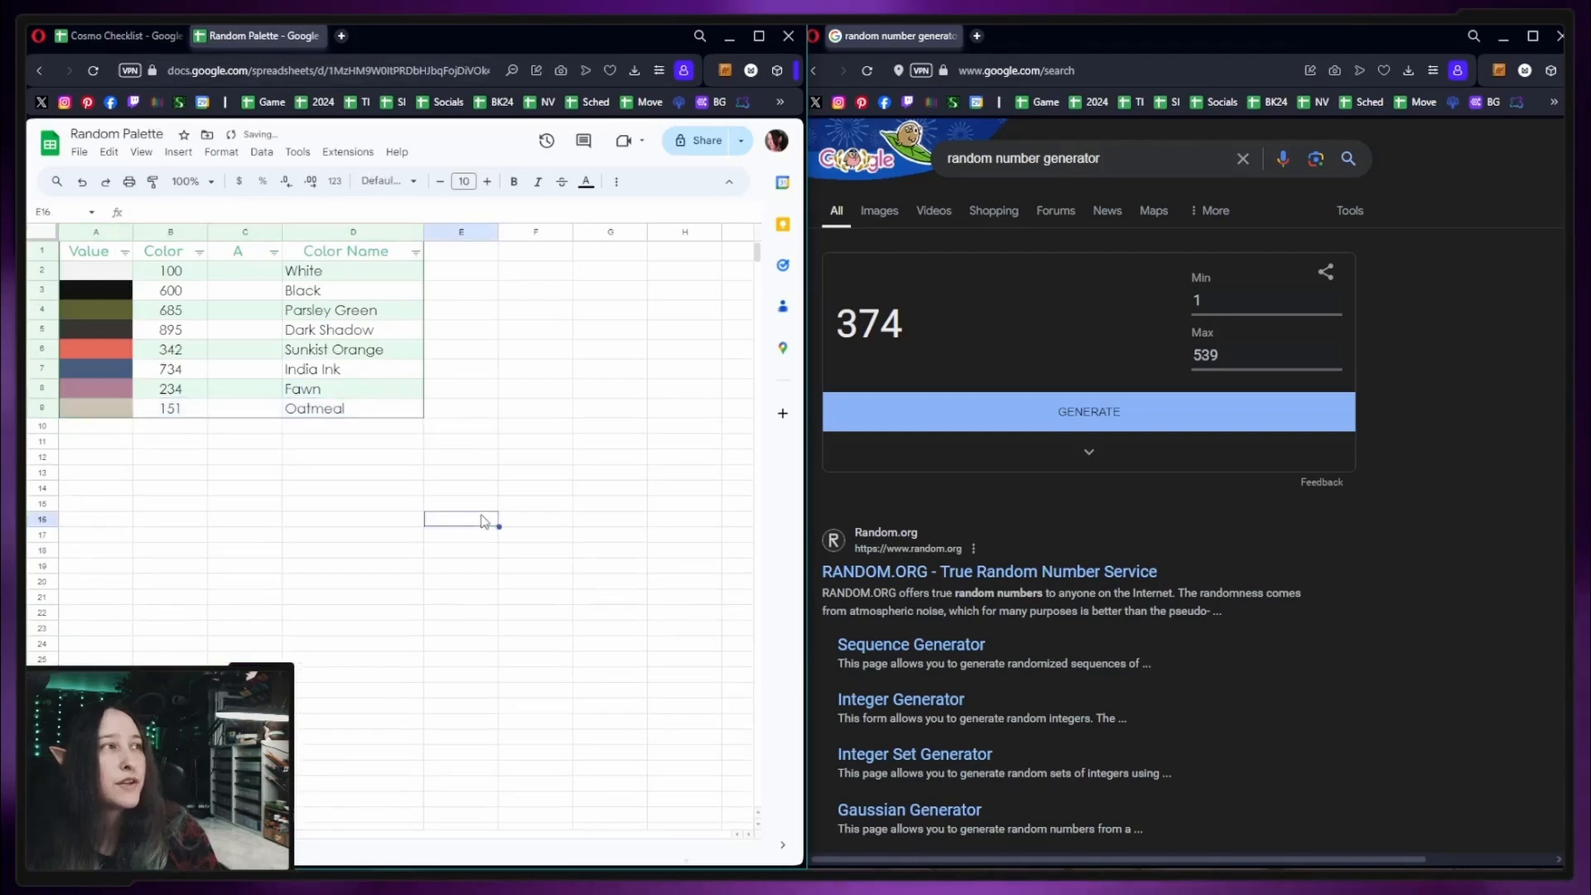
# - Generate a random number and copy Forest Shade, color 2317, from Cosmo Checklist row 211 into row 10 of the Random Palette
pyautogui.click(993, 424)
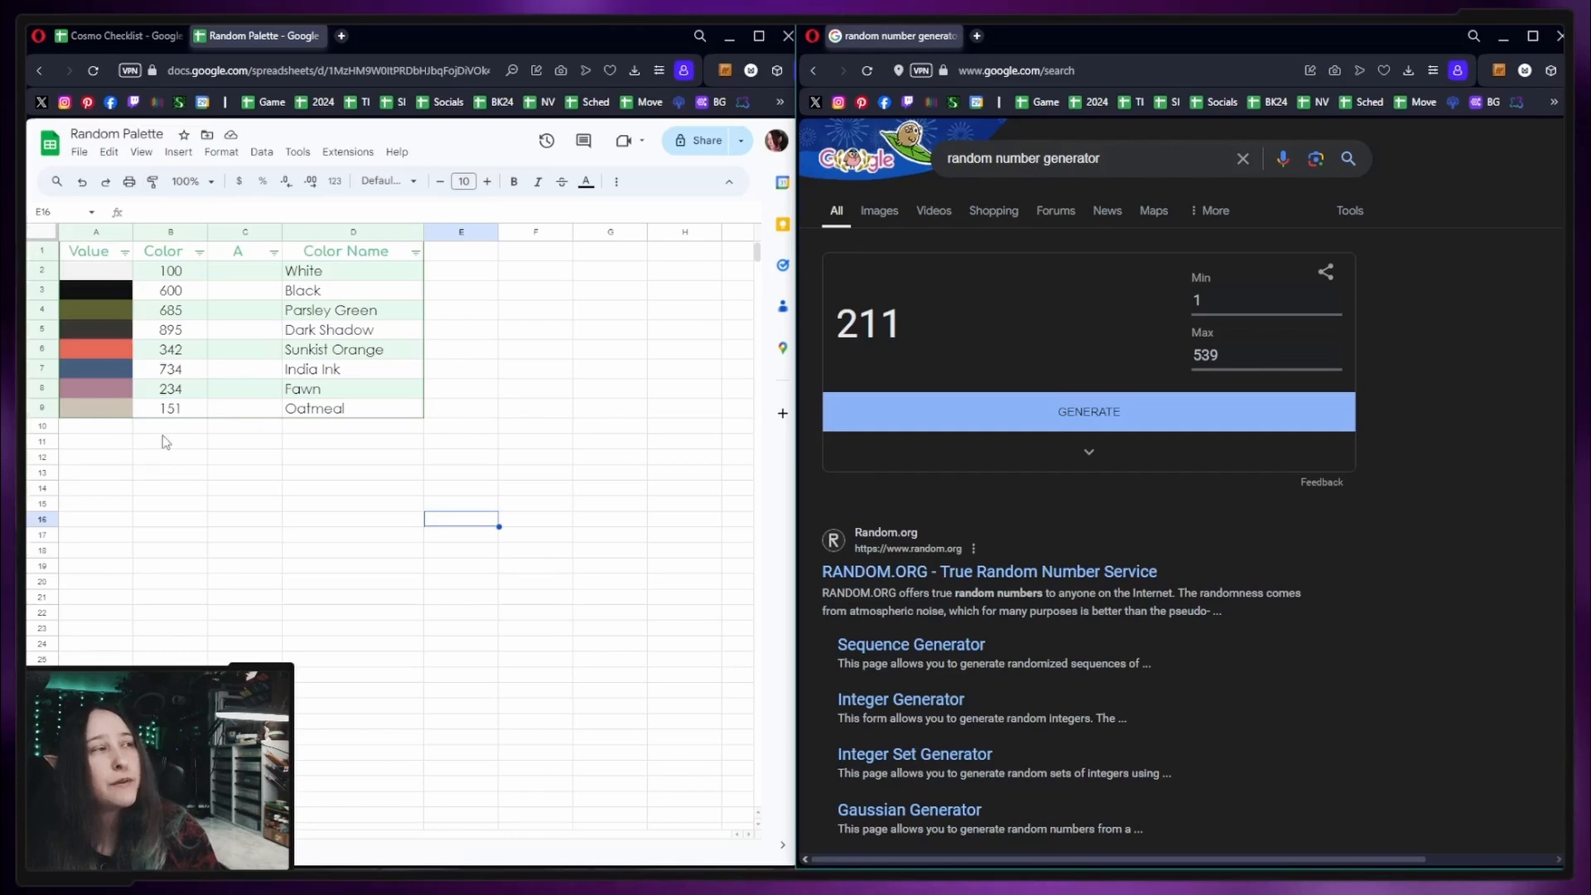
pyautogui.click(97, 28)
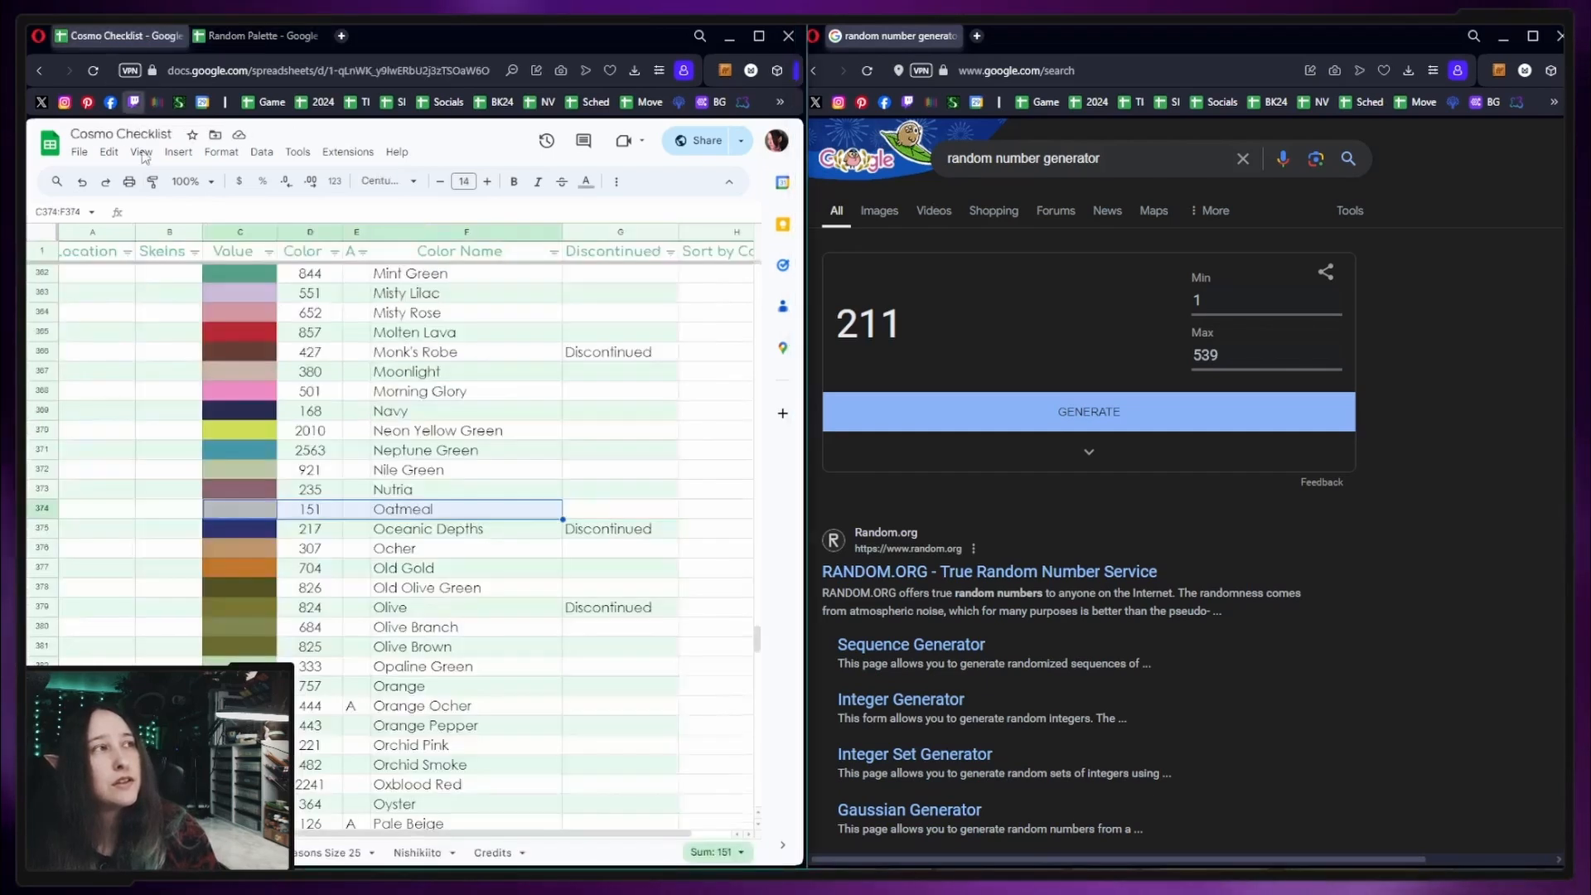
pyautogui.moveTo(759, 644); pyautogui.dragTo(754, 484)
pyautogui.moveTo(241, 475); pyautogui.dragTo(415, 474)
pyautogui.hotkey('ctrl', 'c')
pyautogui.click(257, 36)
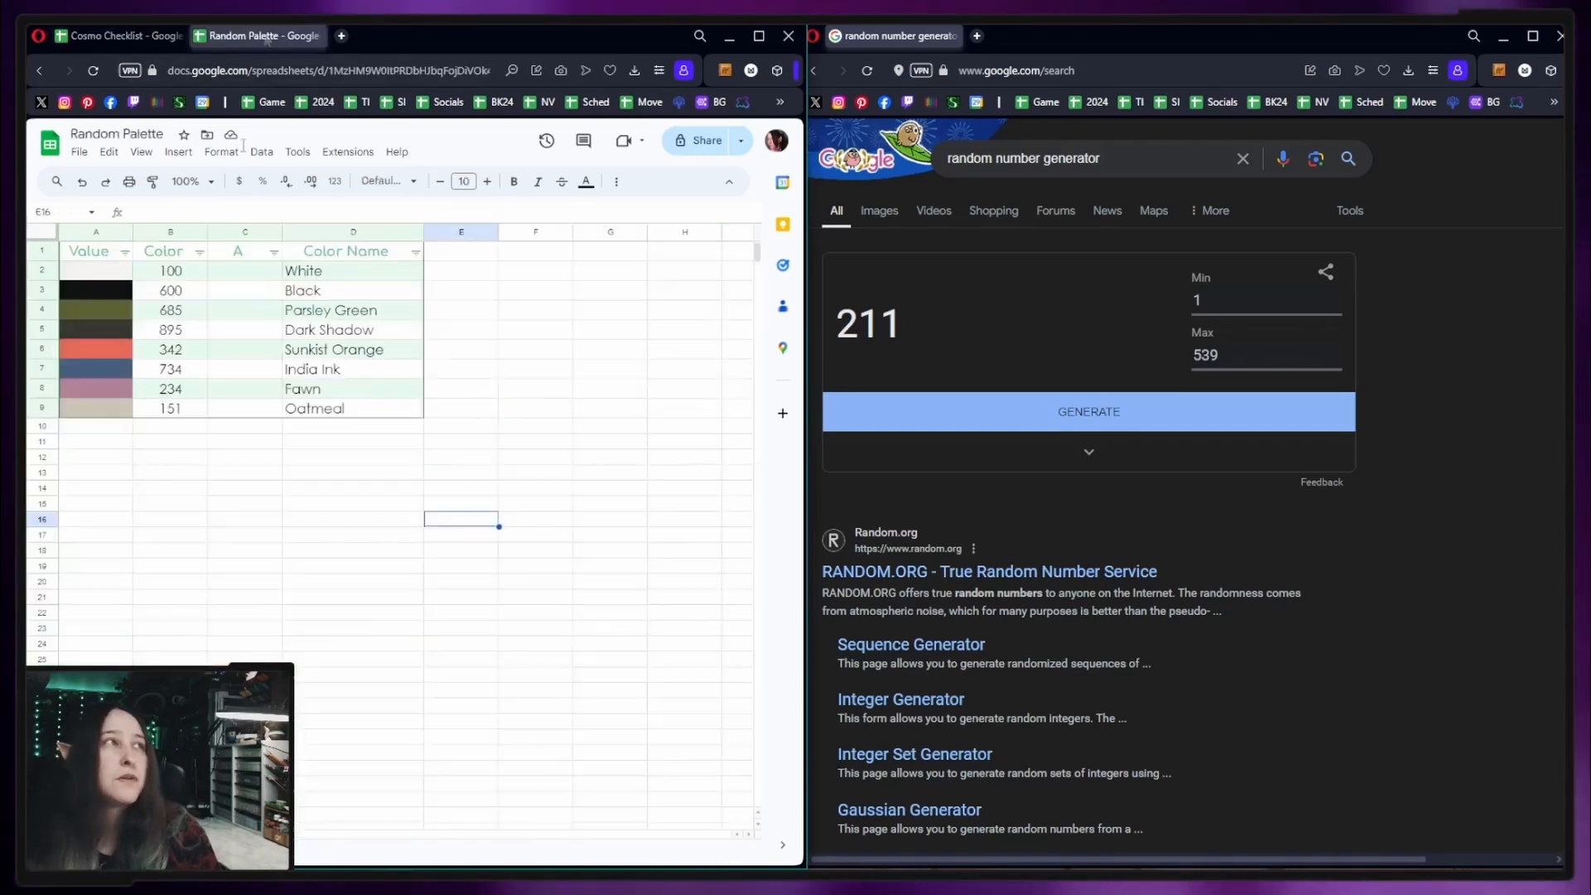
pyautogui.click(95, 427)
pyautogui.hotkey('ctrl', 'v')
pyautogui.click(415, 572)
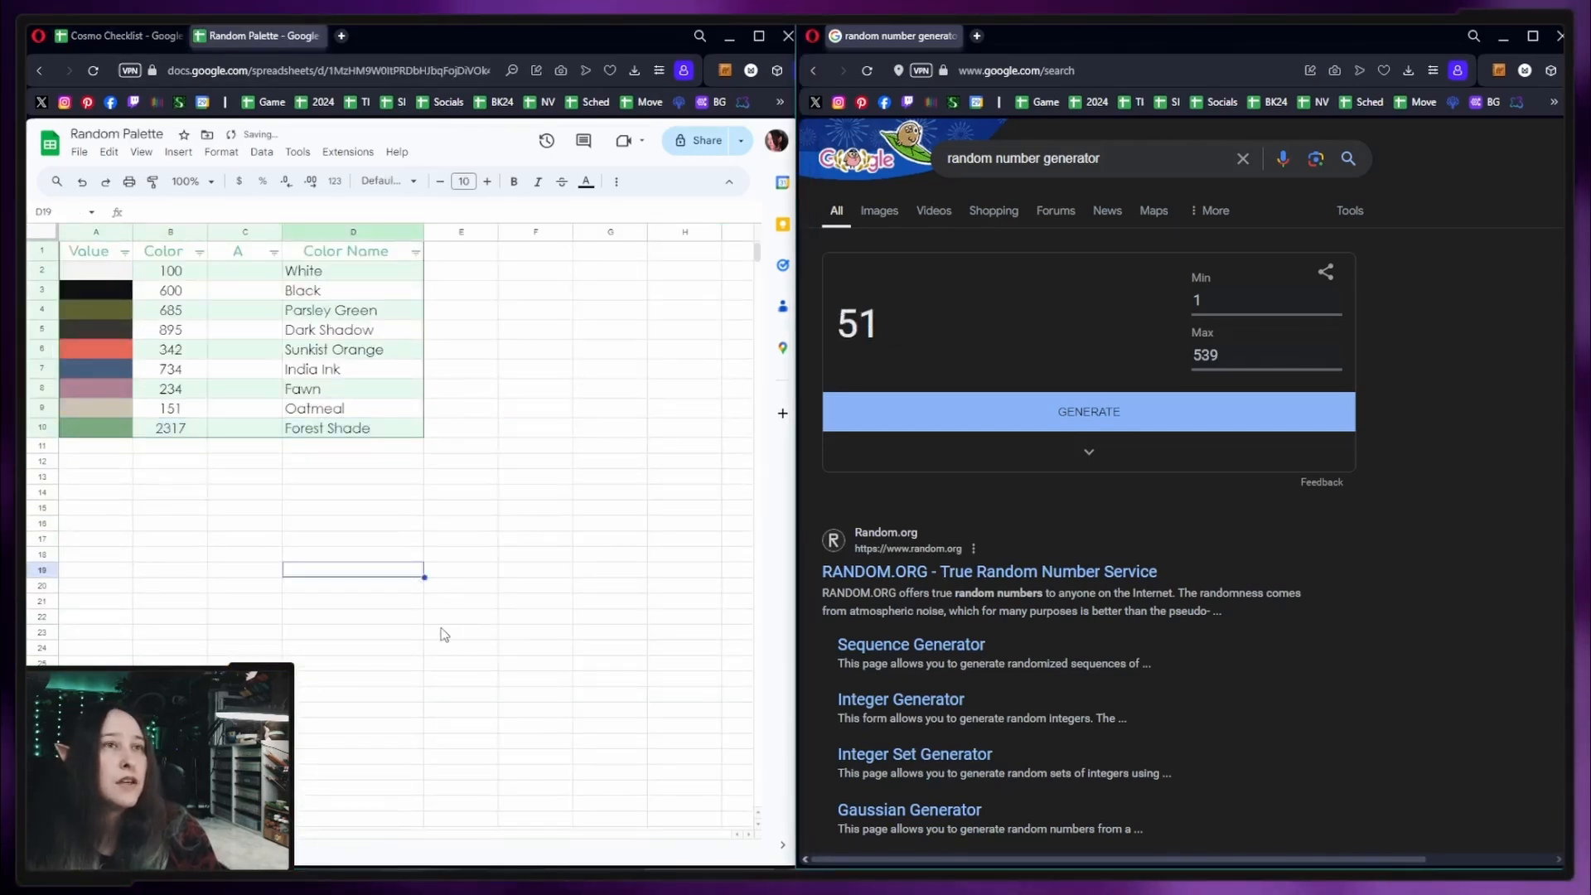
# - Copy the Amber Glow entry, color 445 A, from Cosmo Checklist row 9 into row 11 of the Random Palette
pyautogui.click(115, 36)
pyautogui.moveTo(757, 481); pyautogui.dragTo(757, 284)
pyautogui.moveTo(240, 380); pyautogui.dragTo(459, 383)
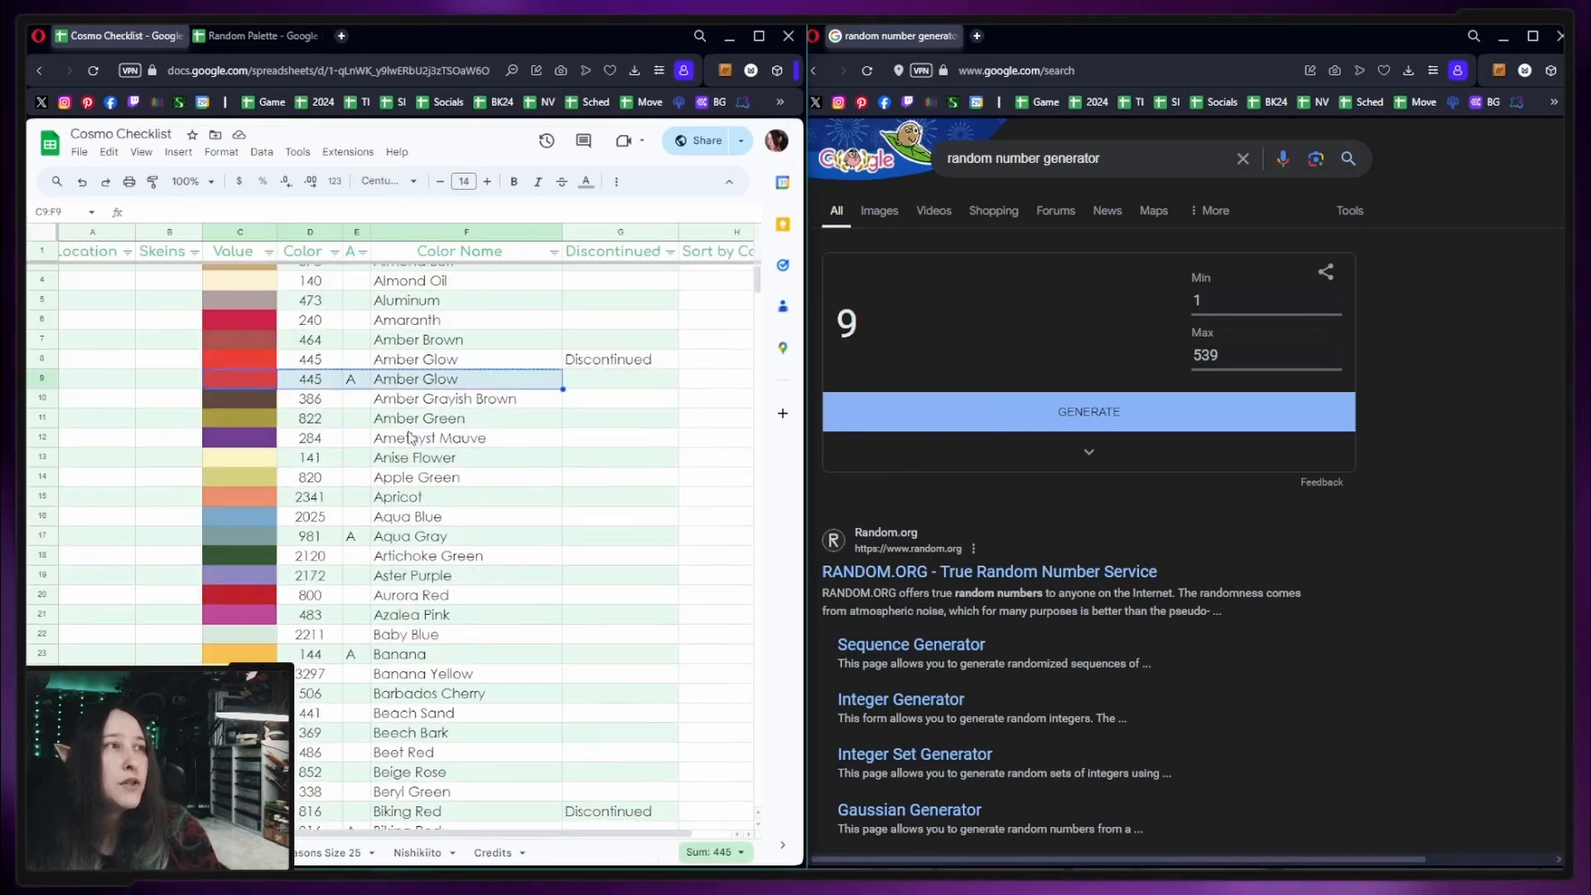
pyautogui.click(240, 37)
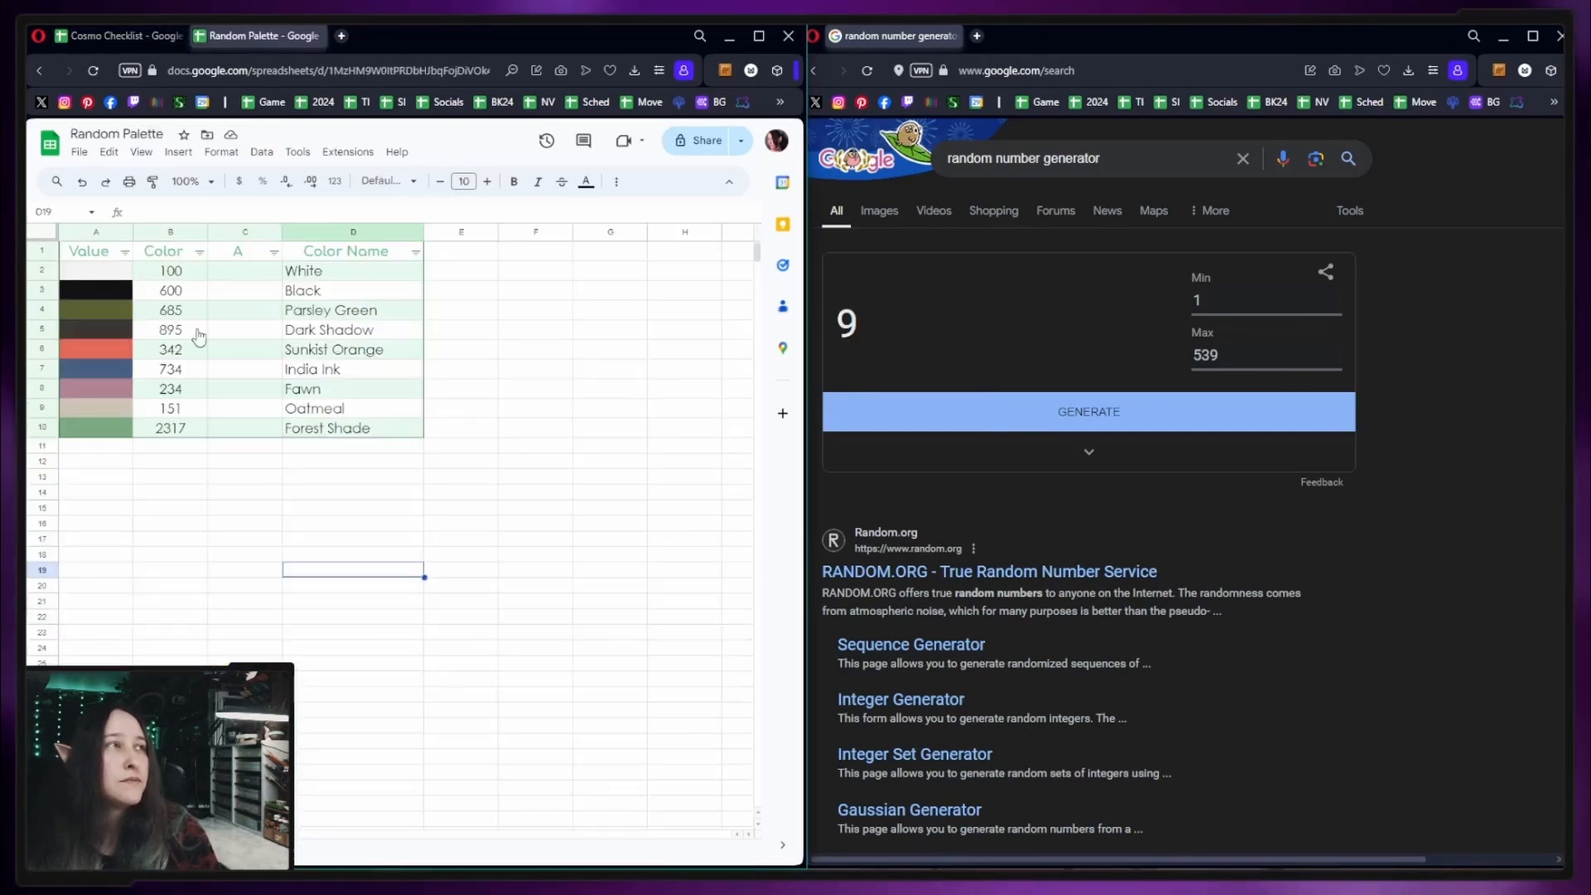
pyautogui.click(98, 448)
pyautogui.hotkey('ctrl', 'v')
pyautogui.click(301, 559)
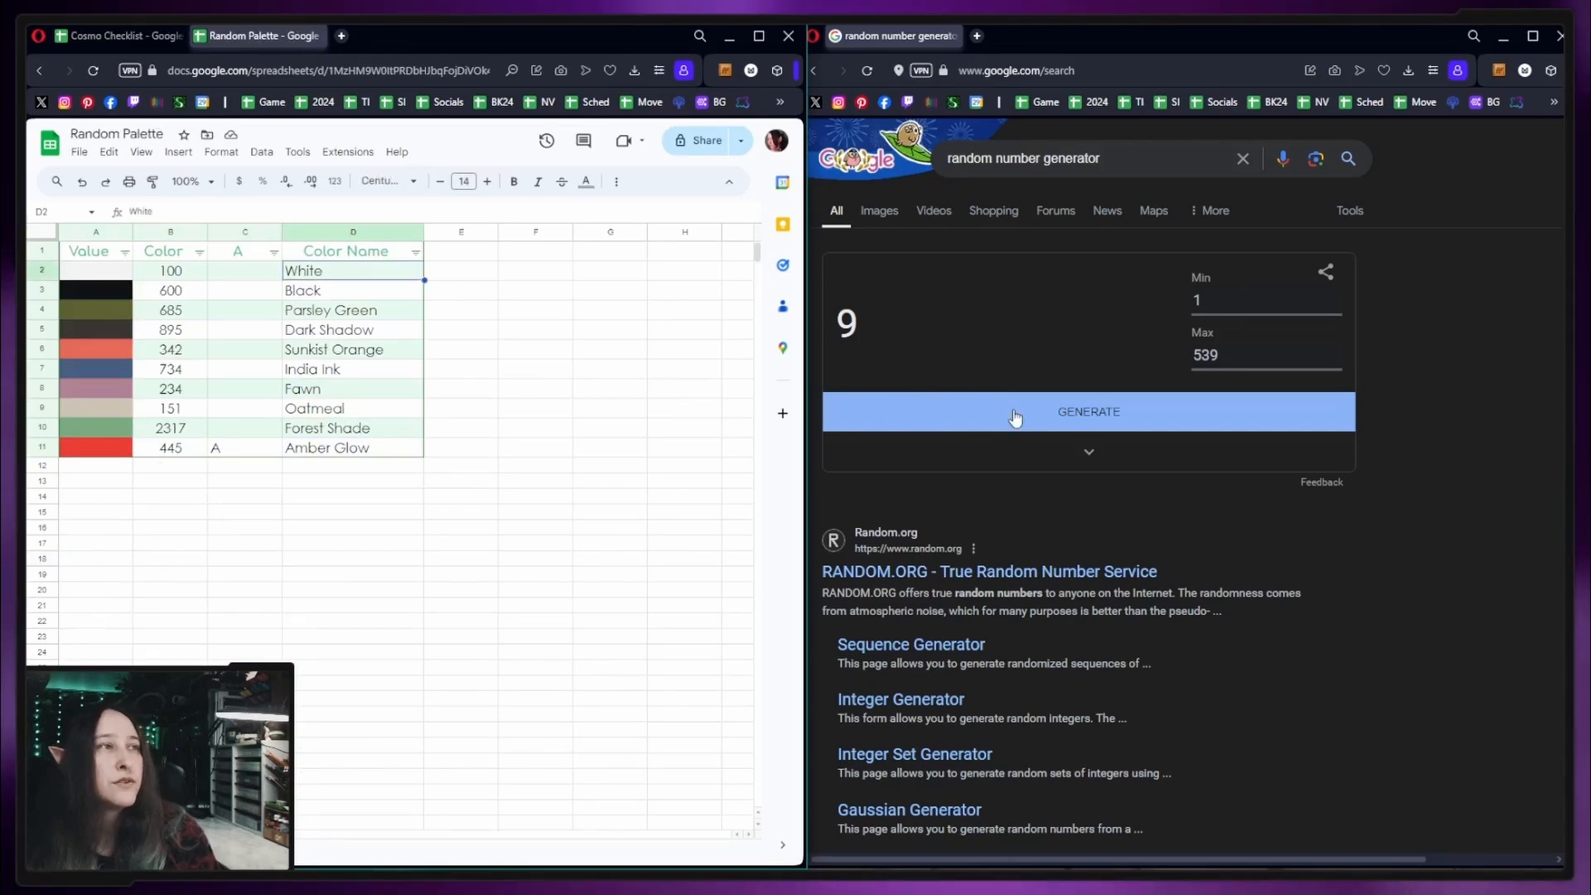
# - Generate another random number and copy Candy Pink, color 353, from Cosmo Checklist row 64 into row 12 of the Random Palette
pyautogui.click(1016, 415)
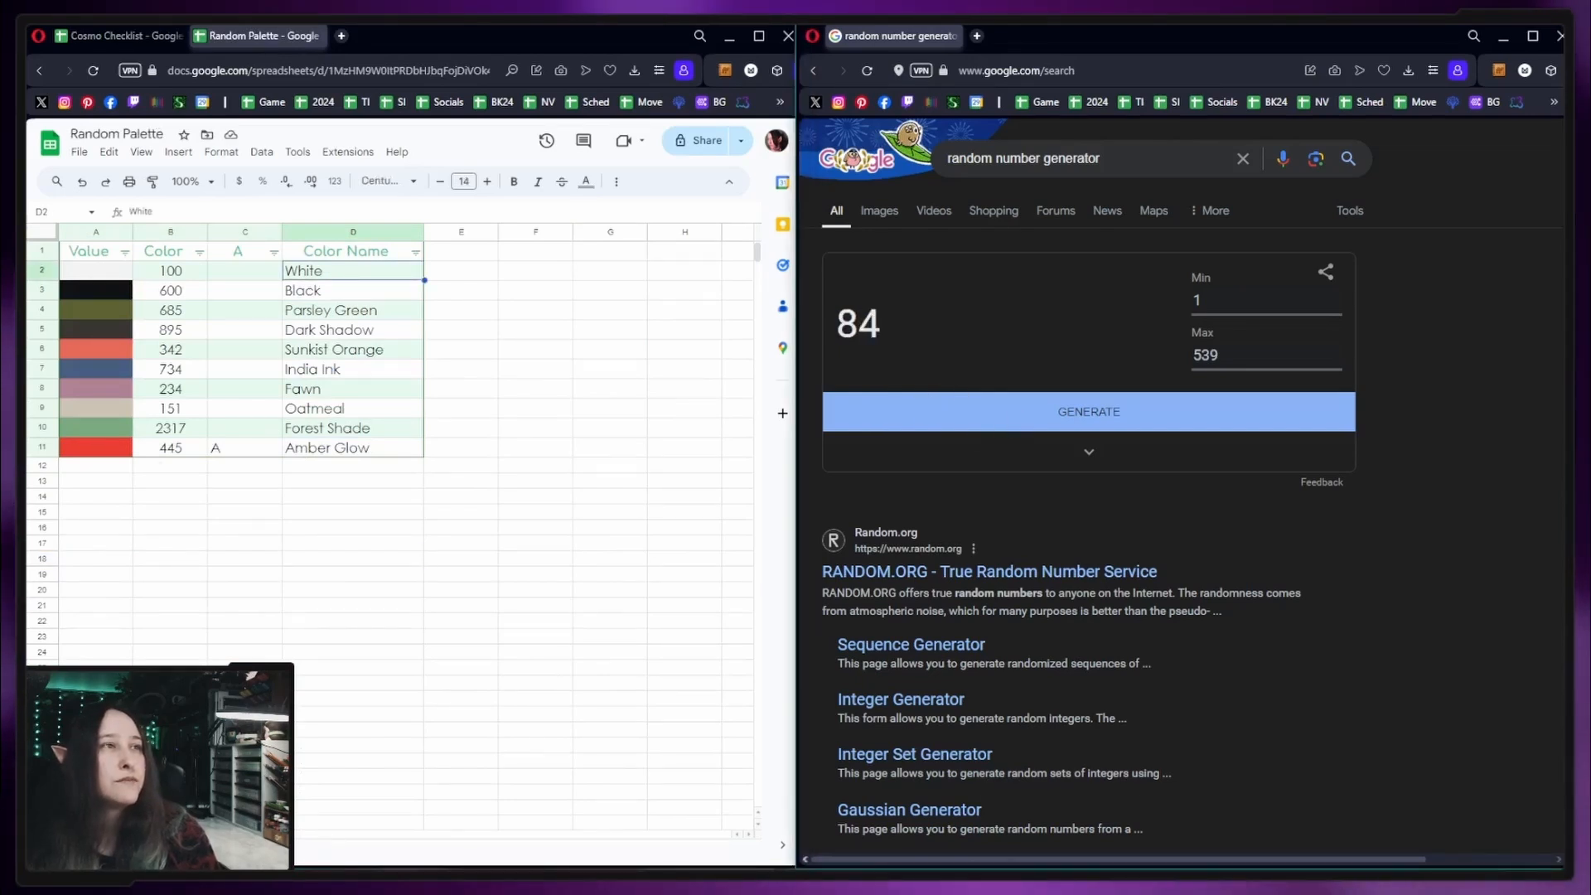
pyautogui.click(116, 37)
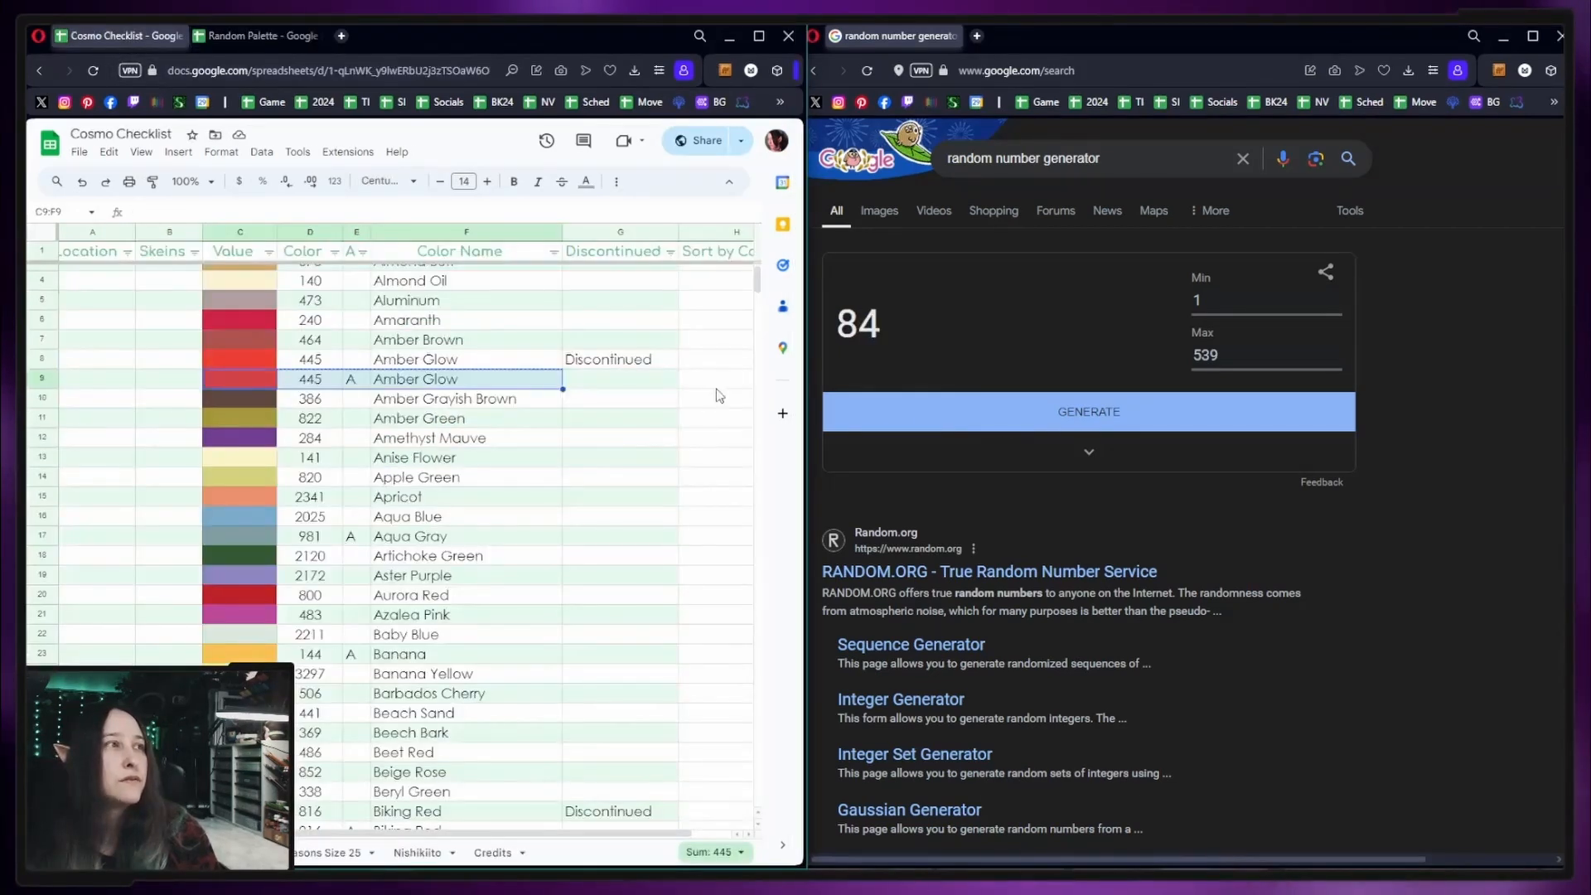
pyautogui.scroll(-10, 98, 398)
pyautogui.moveTo(240, 398); pyautogui.dragTo(461, 401)
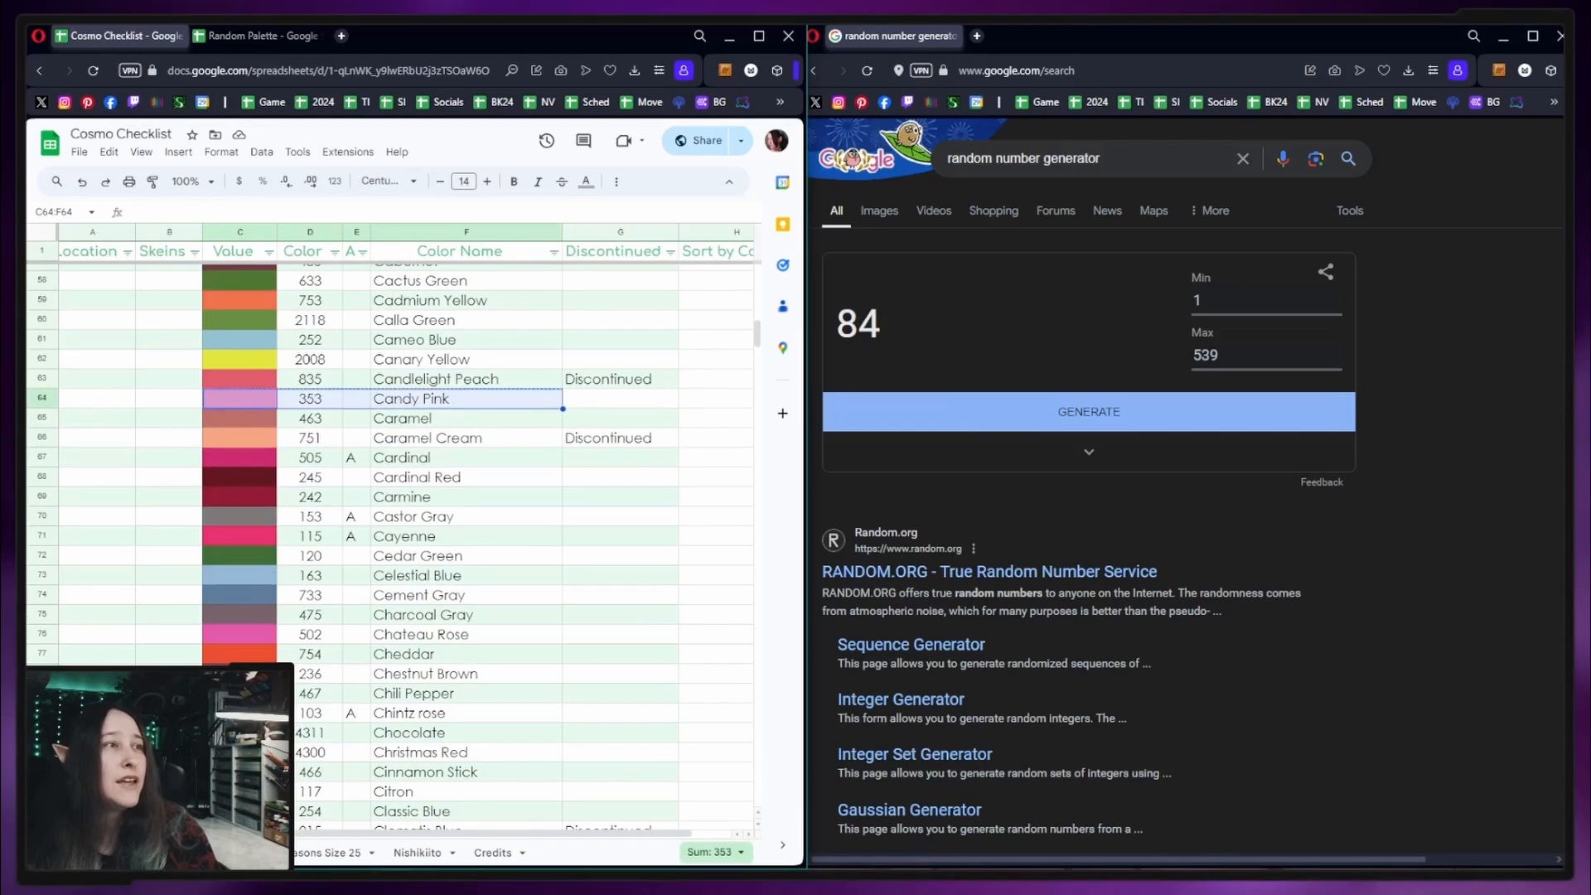
pyautogui.click(257, 37)
pyautogui.hotkey('ctrl', 'v')
pyautogui.click(495, 517)
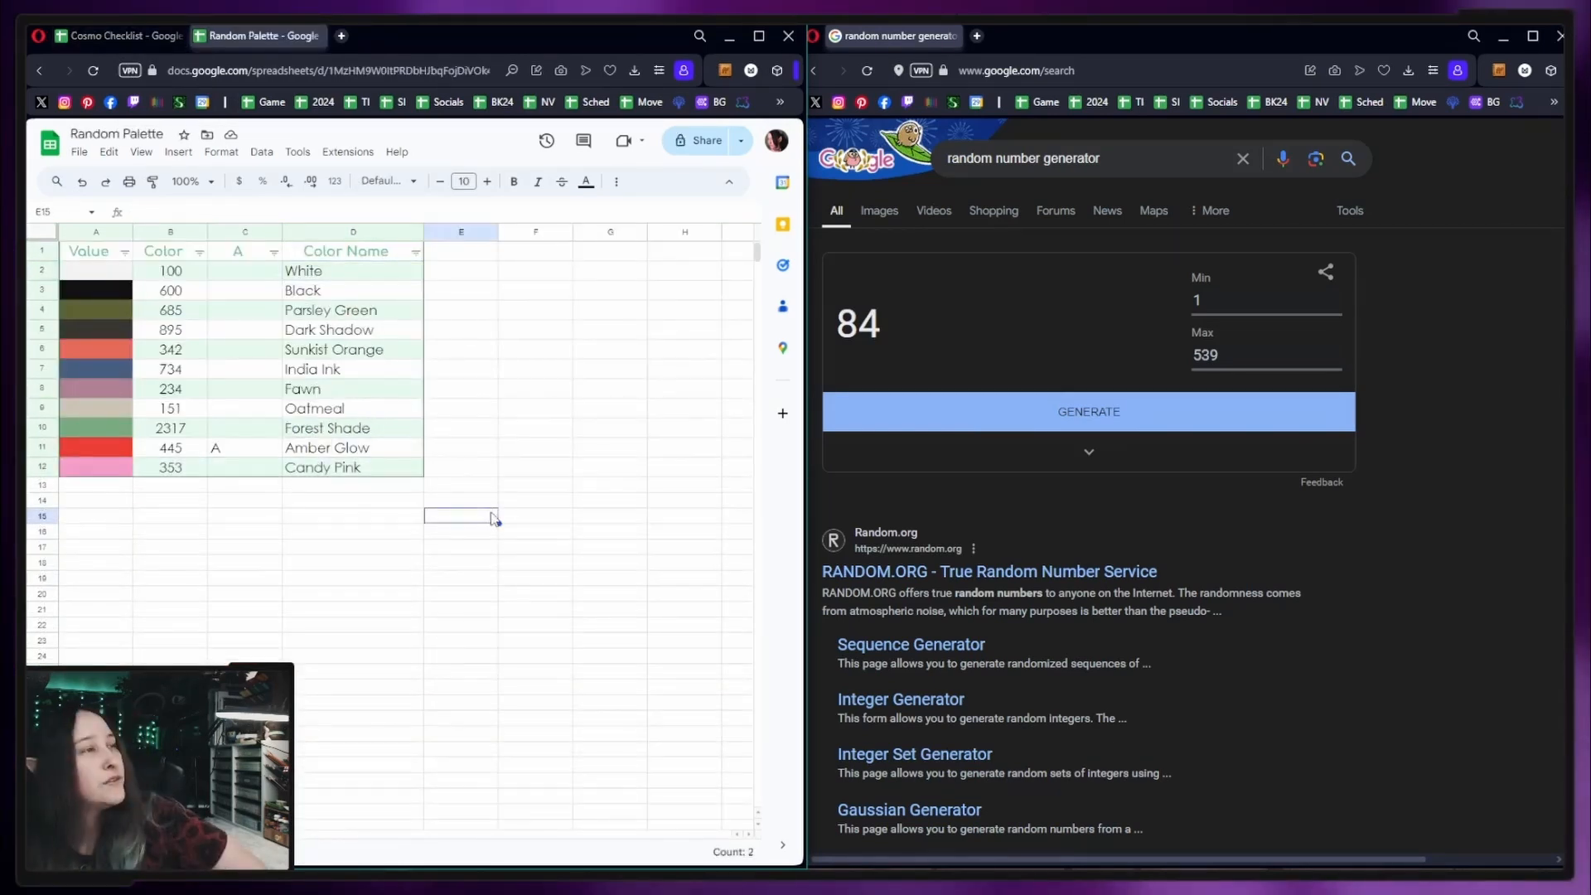